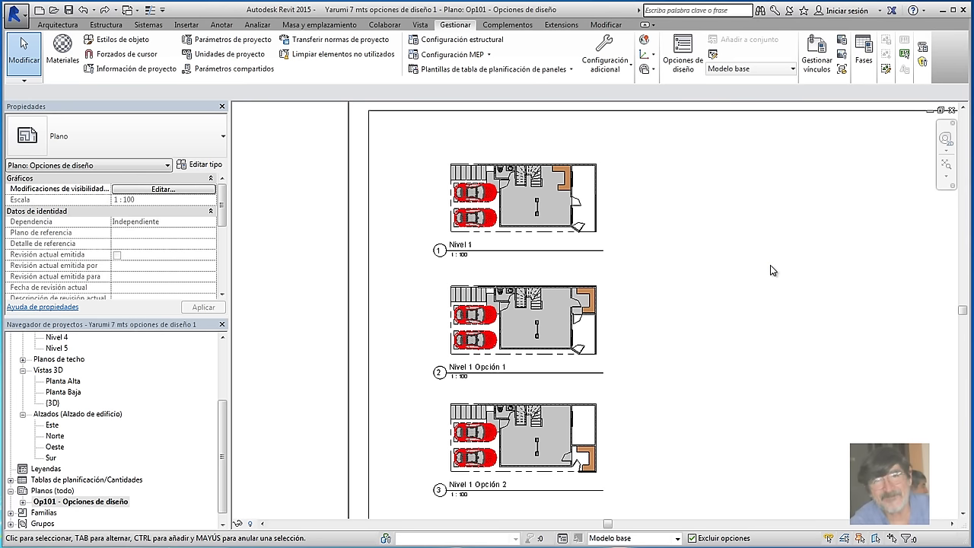
# Open the Nivel 2 floor plan from the Project Browser
pyautogui.click(725, 265)
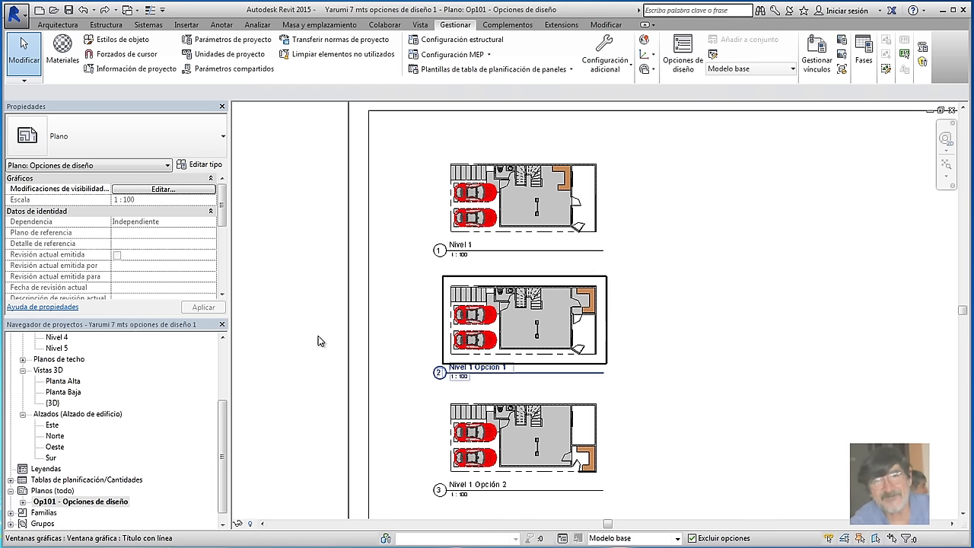
pyautogui.moveTo(224, 418); pyautogui.dragTo(220, 349)
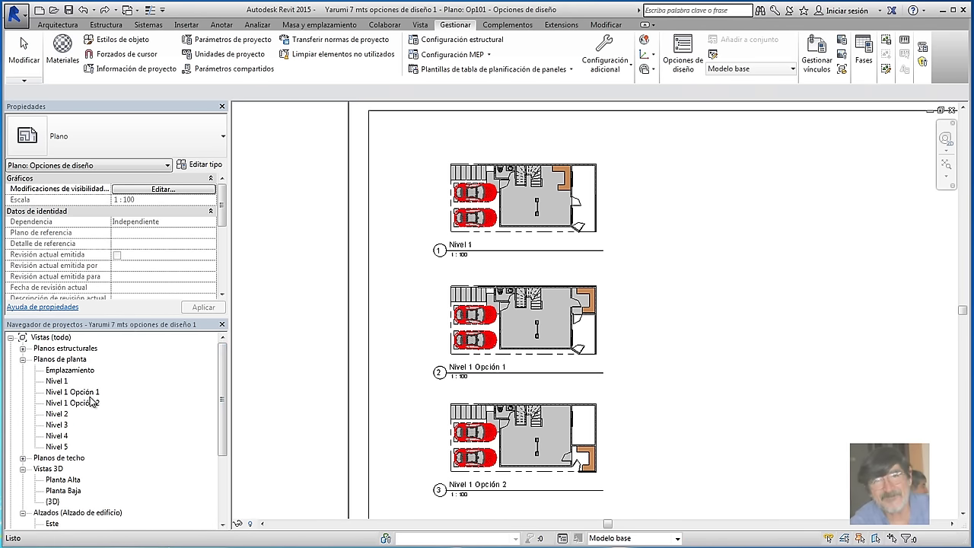
pyautogui.click(56, 414)
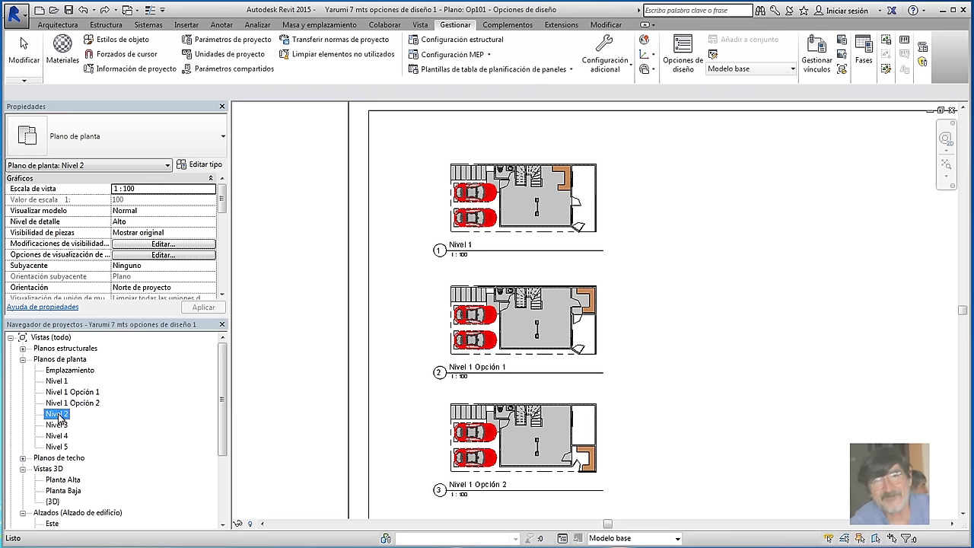
pyautogui.doubleClick(57, 414)
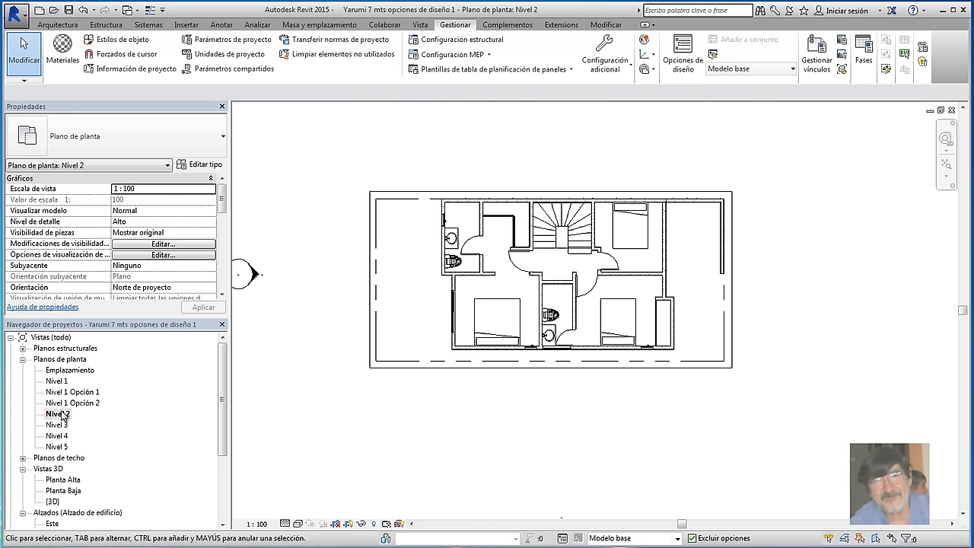
pyautogui.click(63, 417)
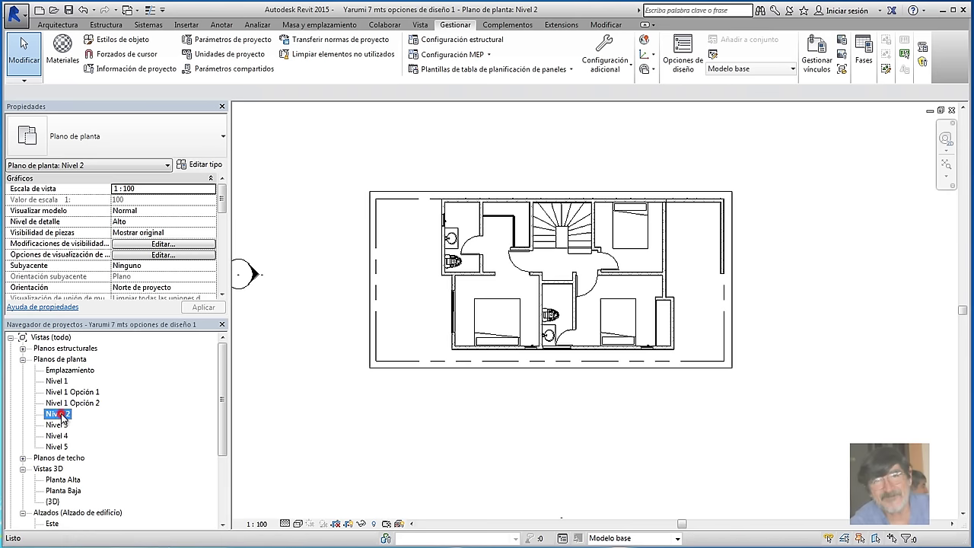
# Make kitchen Opción 2 the active design option, dismissing the save reminder
pyautogui.click(676, 538)
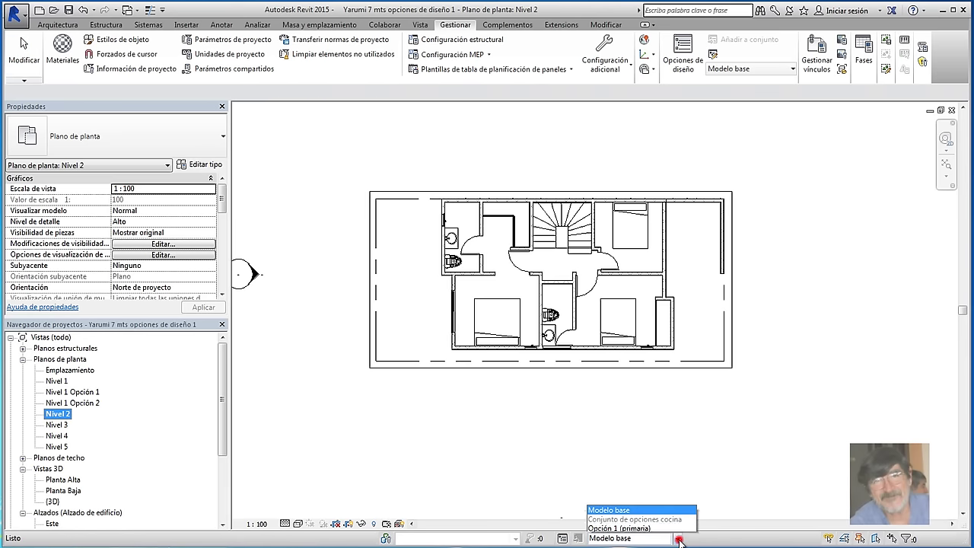
pyautogui.click(638, 508)
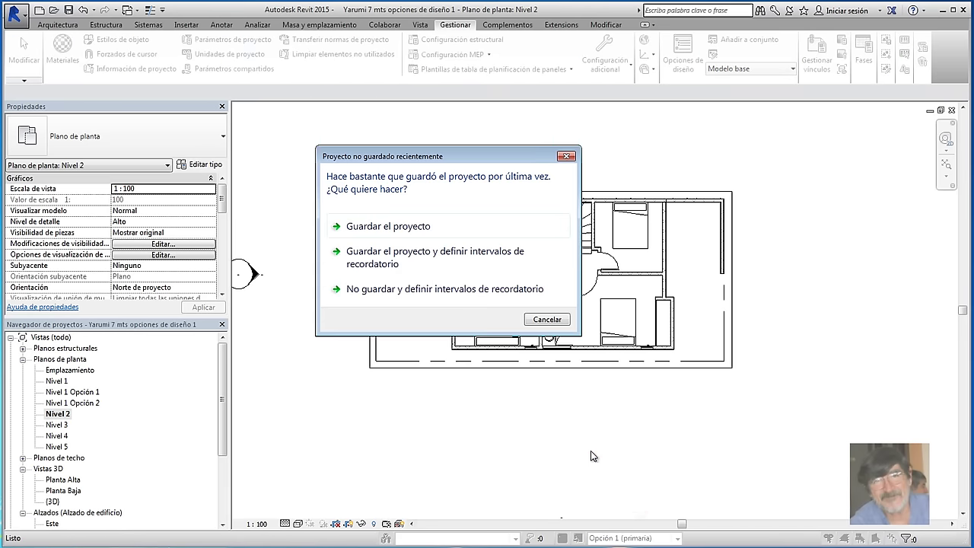
pyautogui.click(542, 318)
pyautogui.click(576, 403)
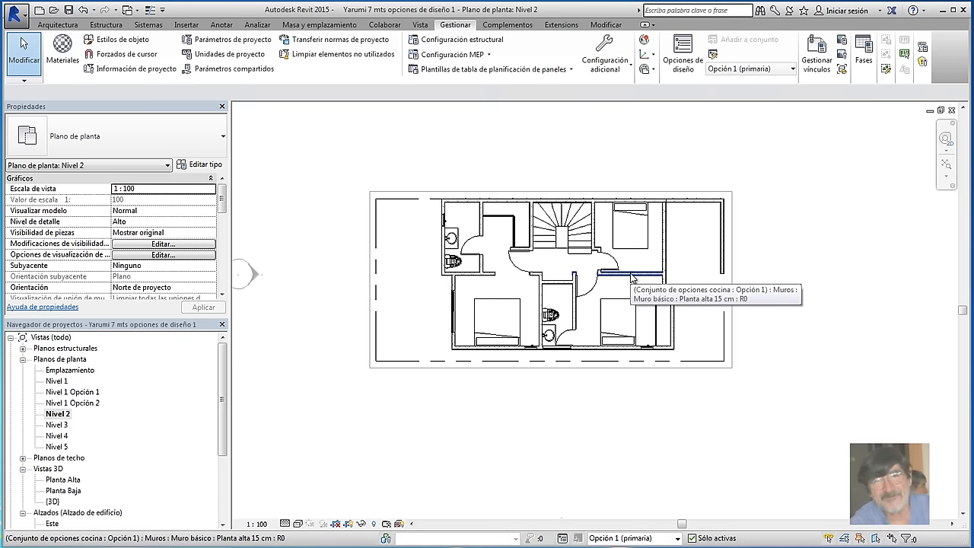
pyautogui.click(679, 539)
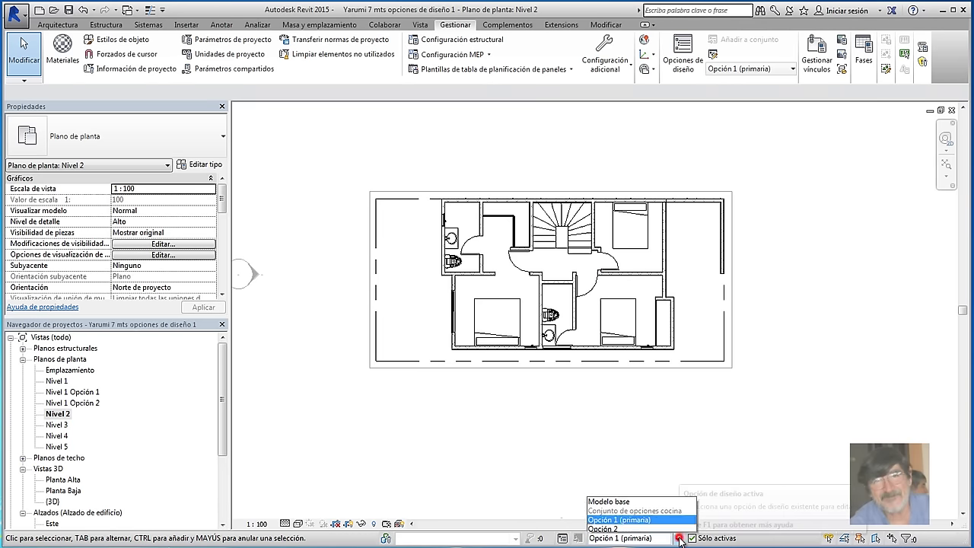
pyautogui.click(620, 515)
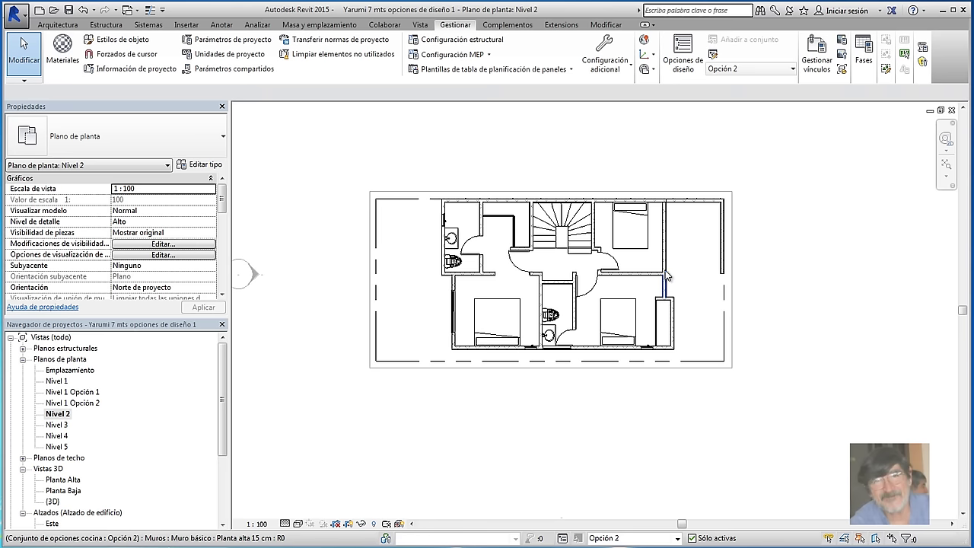
# Set the Nivel 2 plan's underlay to Nivel 1
pyautogui.click(147, 266)
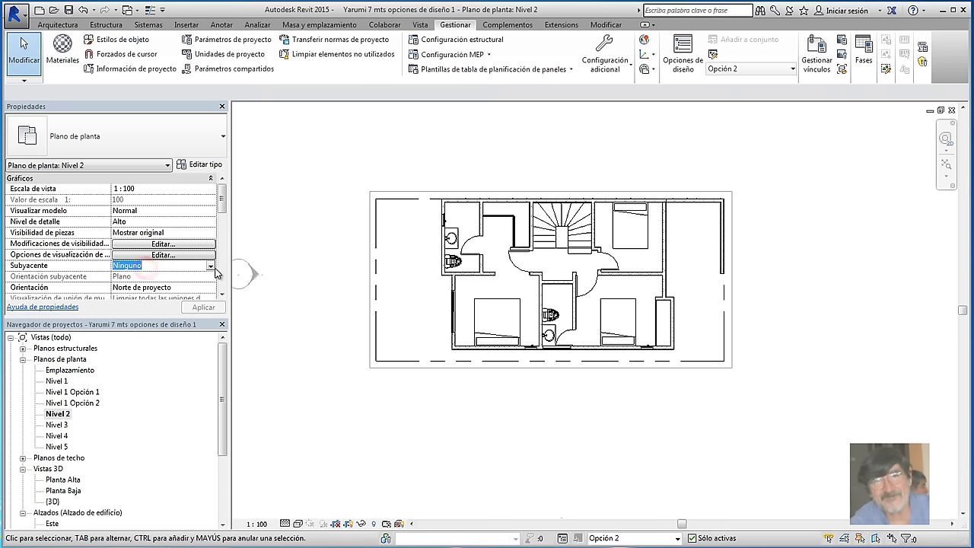
pyautogui.click(210, 265)
pyautogui.click(130, 285)
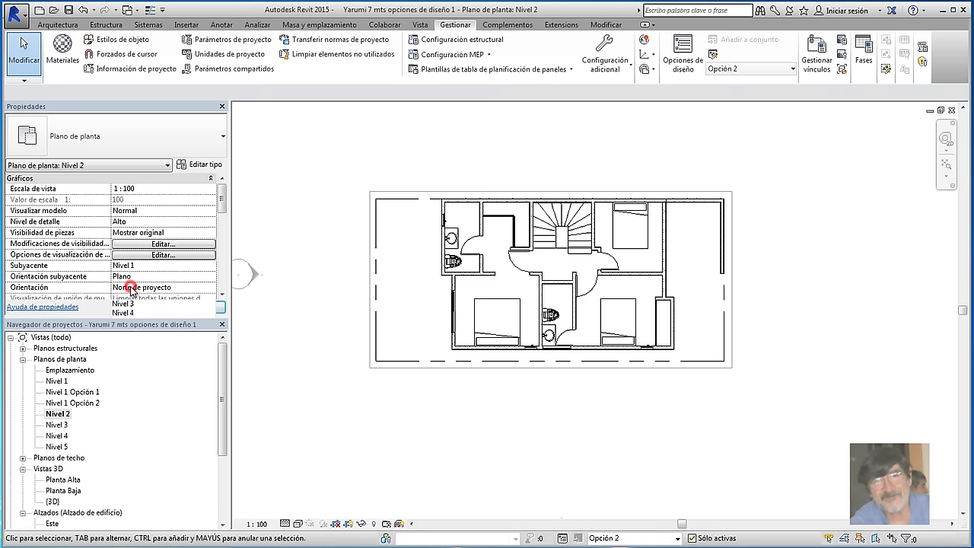
pyautogui.click(203, 308)
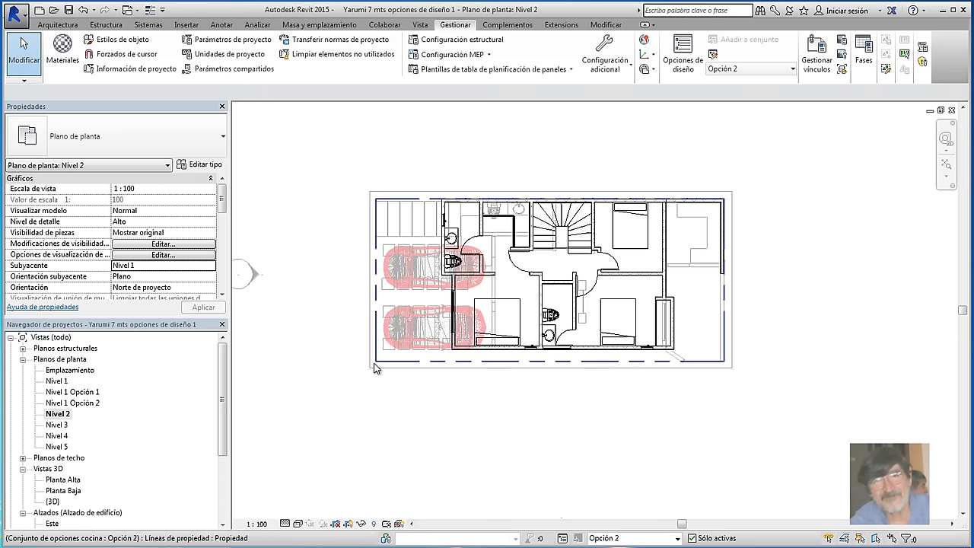
# Cycle the design options through Modelo base, Opción 2 and Opción 3, ending on Modelo base
pyautogui.click(677, 538)
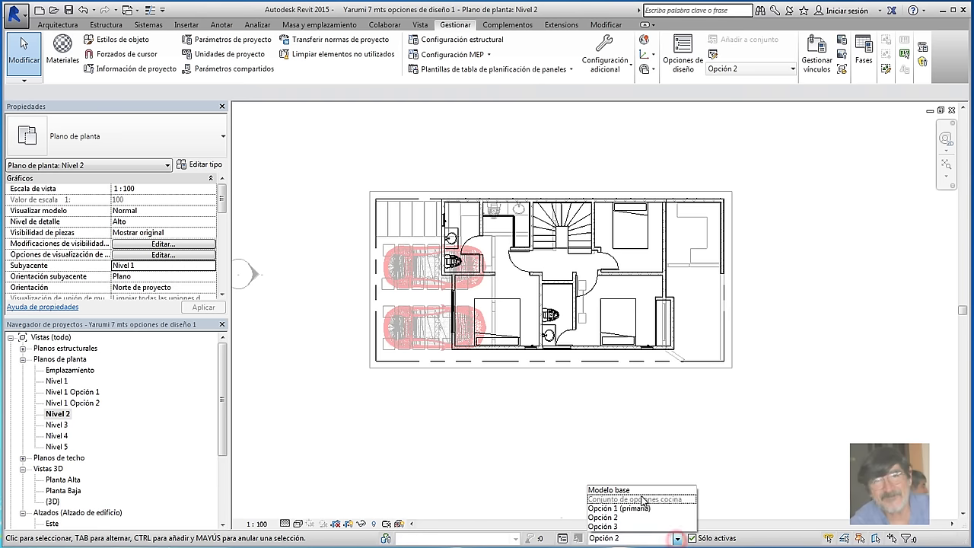
pyautogui.click(616, 495)
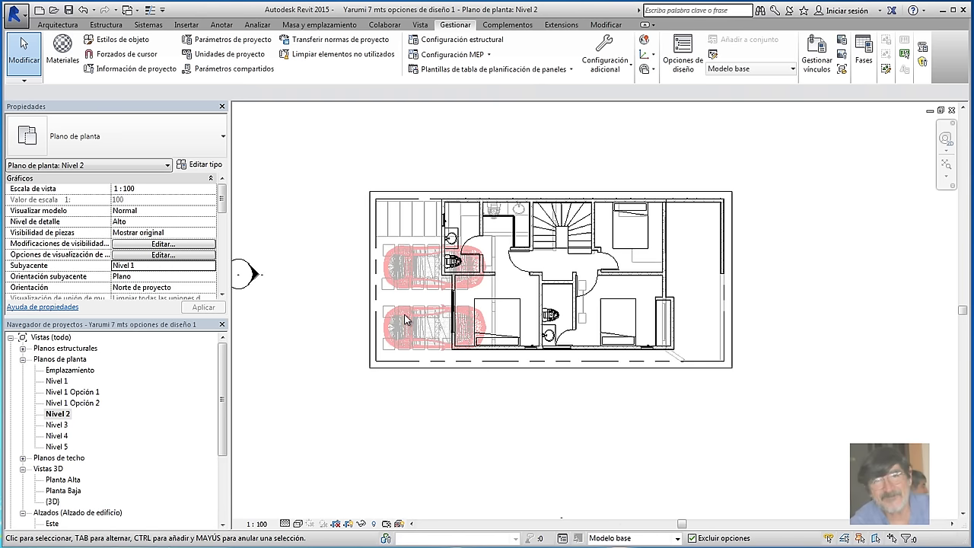
pyautogui.click(677, 537)
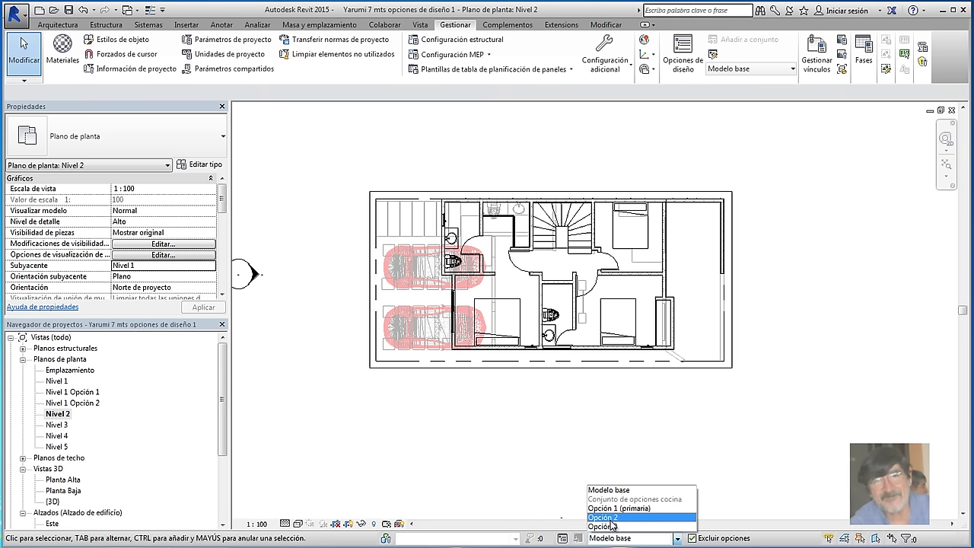
pyautogui.click(611, 518)
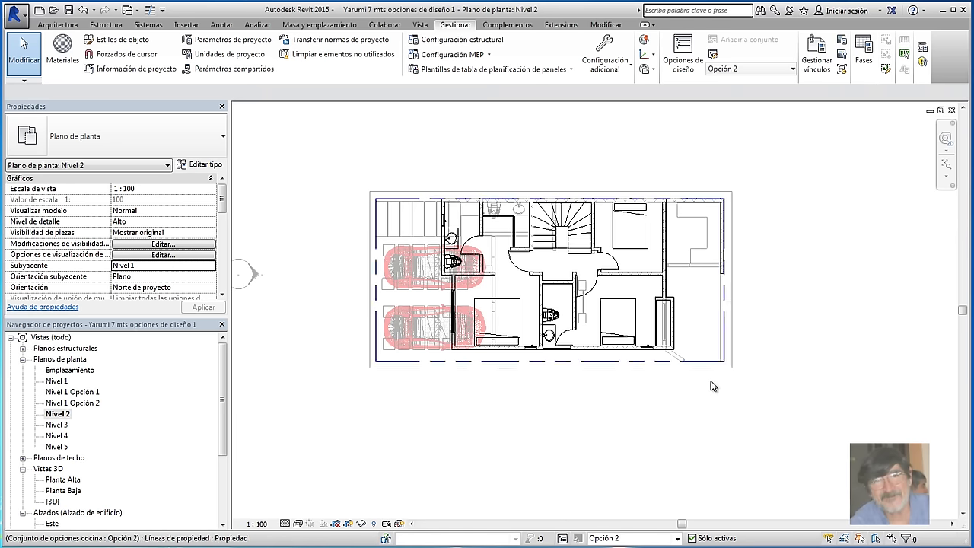
pyautogui.click(677, 538)
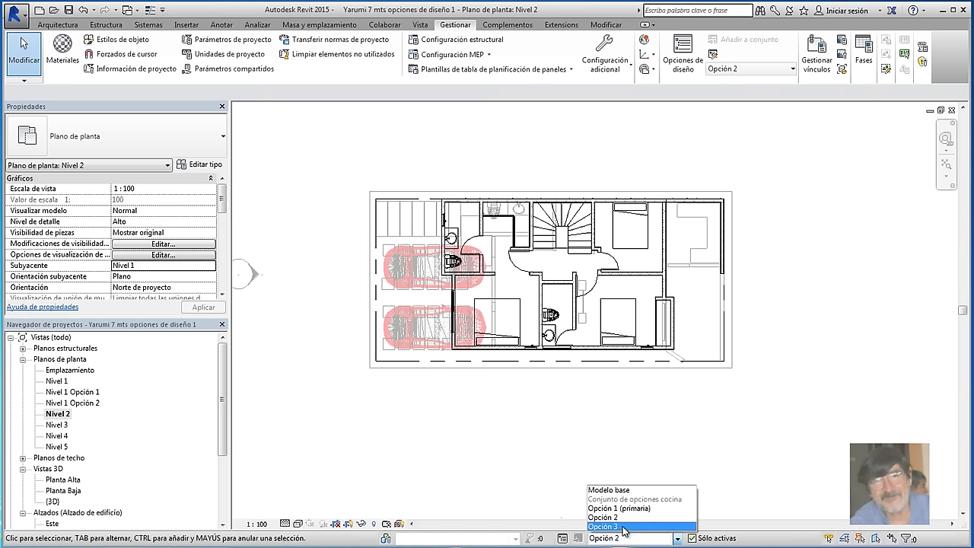
pyautogui.click(622, 527)
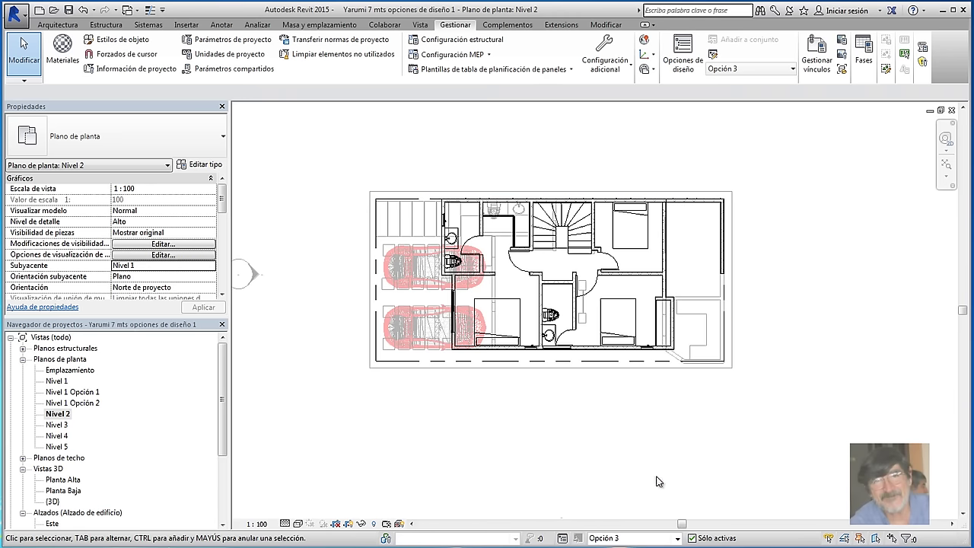
pyautogui.click(677, 538)
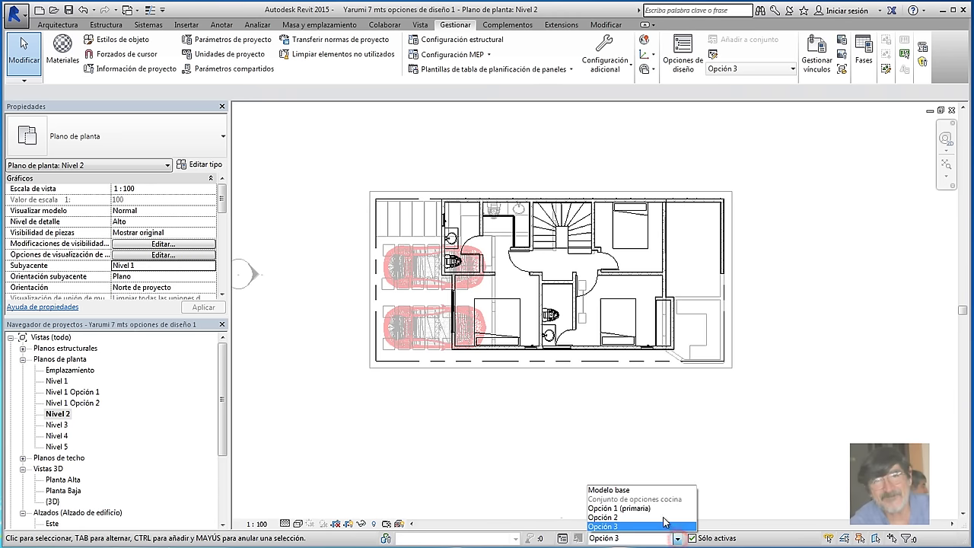
pyautogui.click(643, 489)
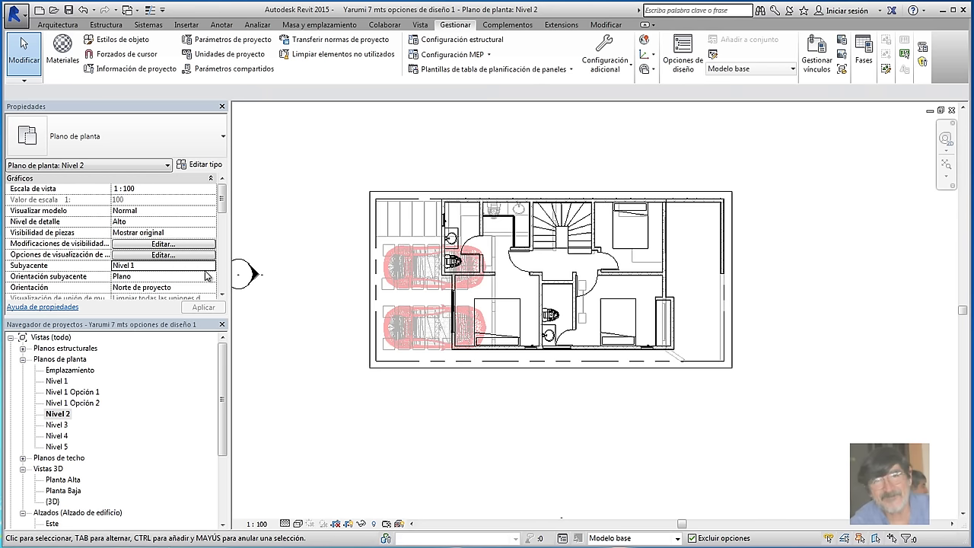
# Set the underlay back to Ninguno so Nivel 1 no longer shows
pyautogui.click(211, 268)
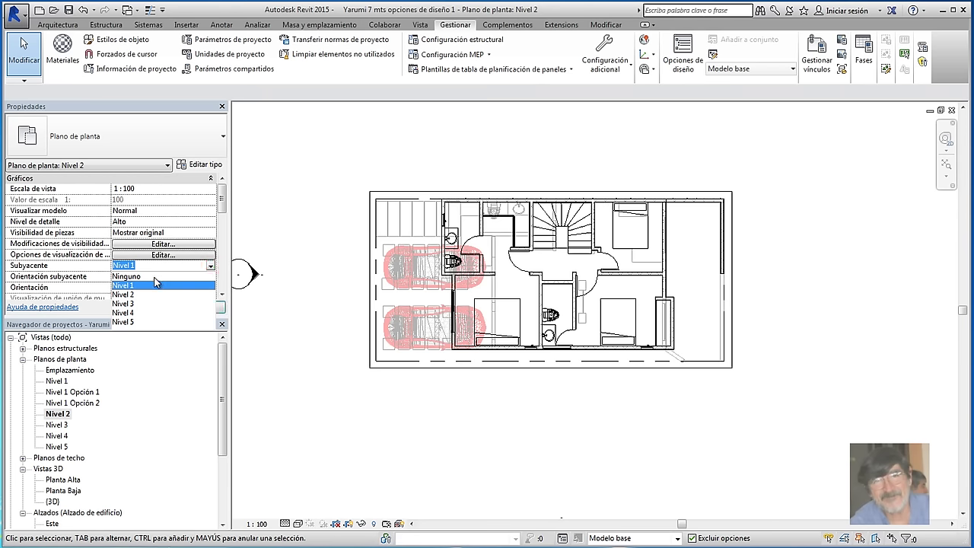
pyautogui.click(126, 276)
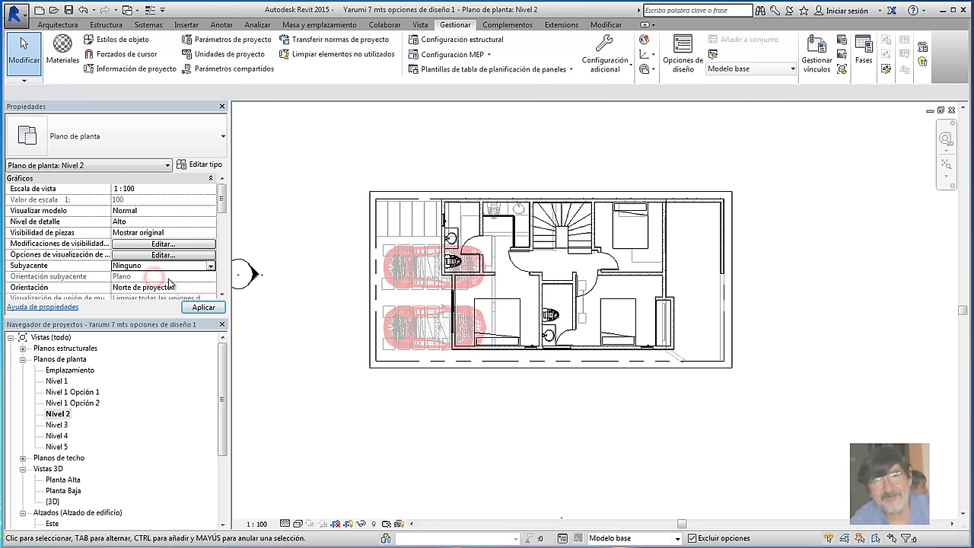
pyautogui.click(307, 263)
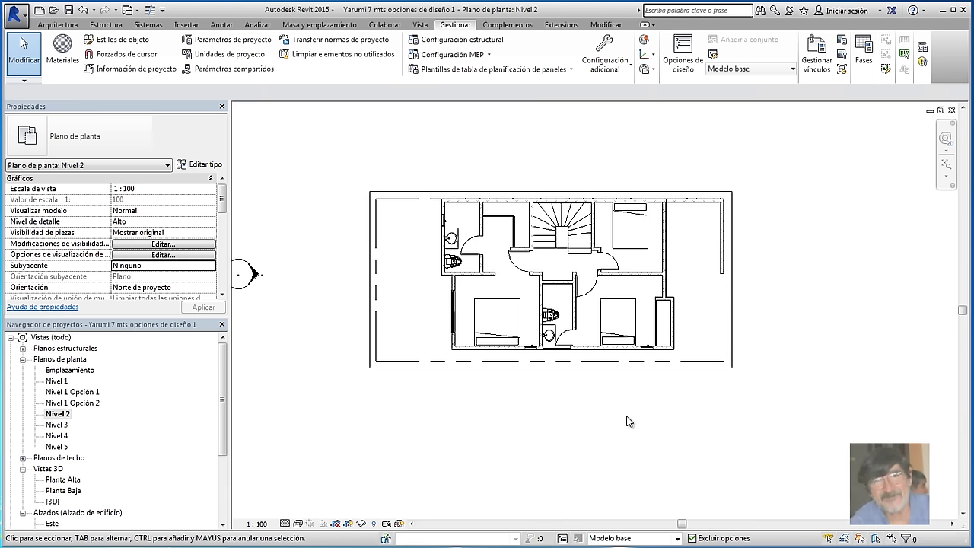
pyautogui.click(65, 416)
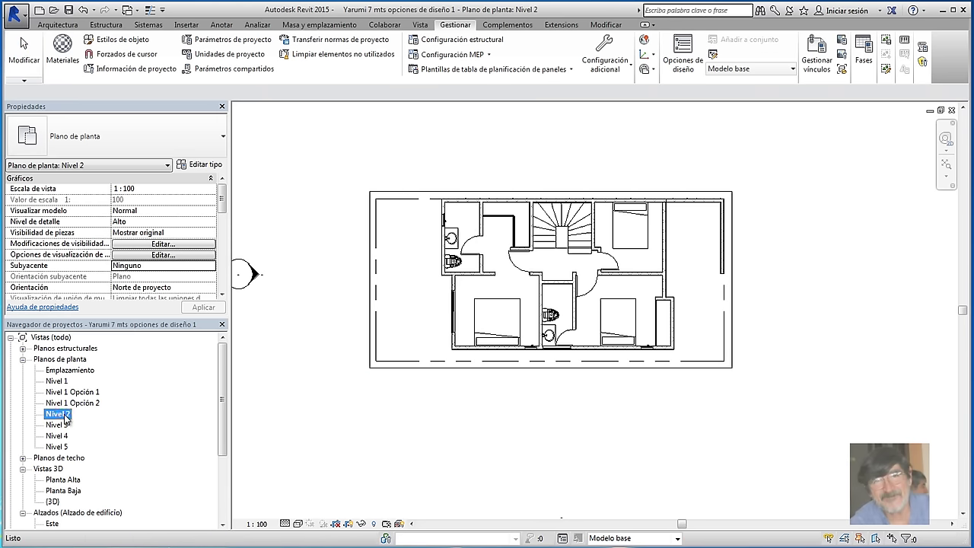
# Duplicate the Nivel 2 plan, creating Nivel 2 Copia 1
pyautogui.rightClick(66, 417)
pyautogui.moveTo(107, 256)
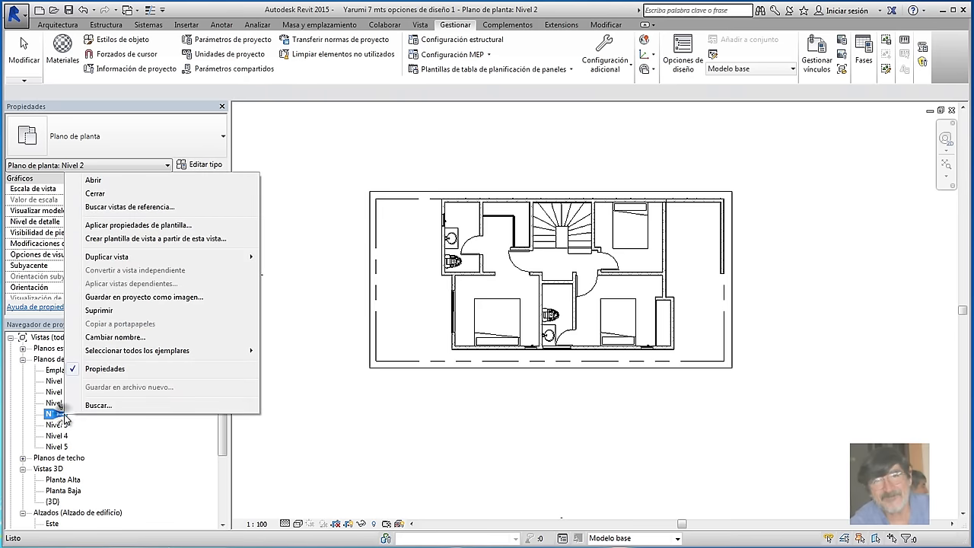
pyautogui.click(135, 258)
pyautogui.click(307, 261)
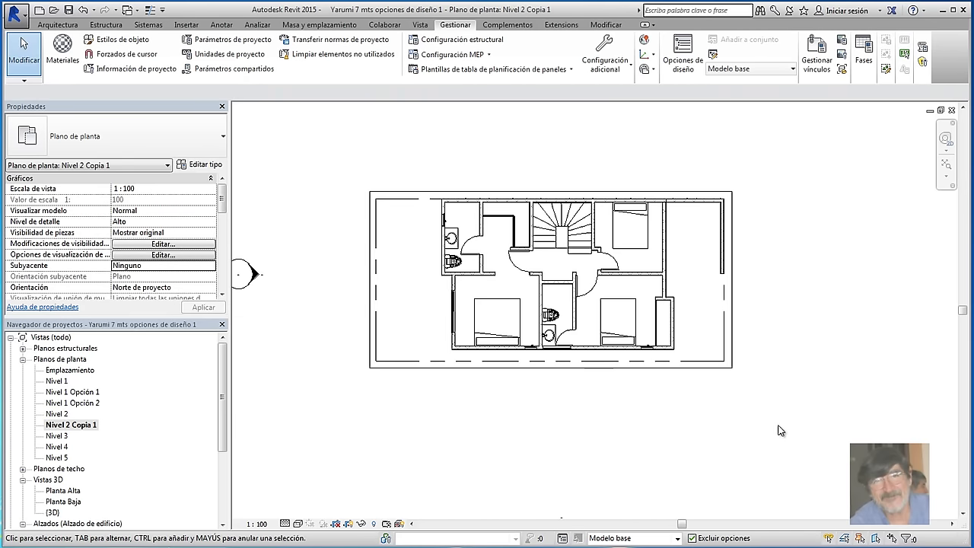
pyautogui.moveTo(750, 381); pyautogui.dragTo(322, 152)
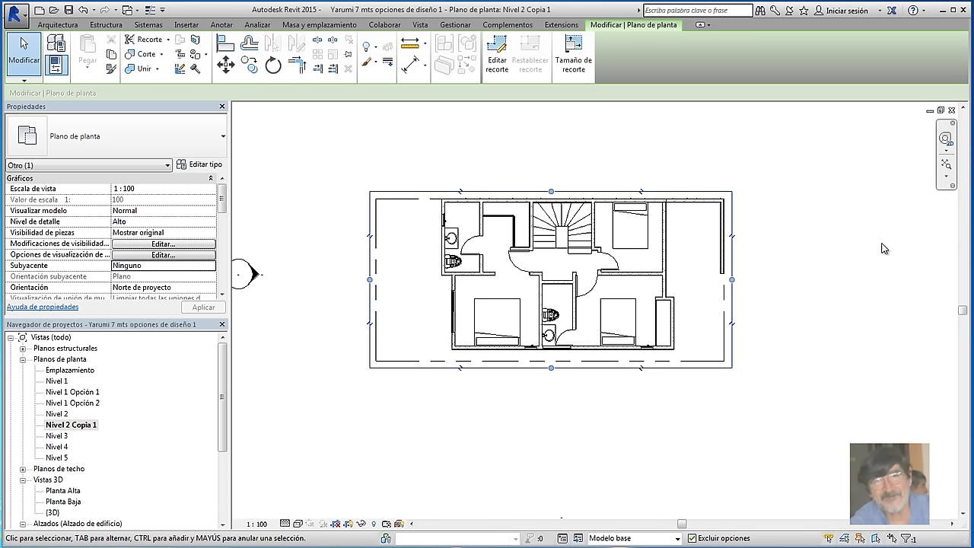
pyautogui.click(842, 240)
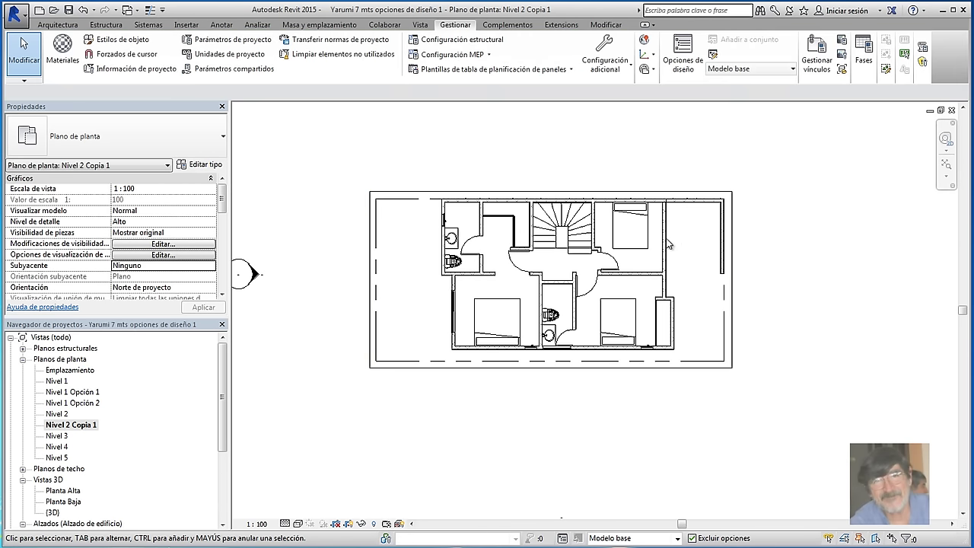
pyautogui.click(664, 241)
# Make kitchen Opción 2 the active design option and check a wall belongs to it
pyautogui.click(676, 538)
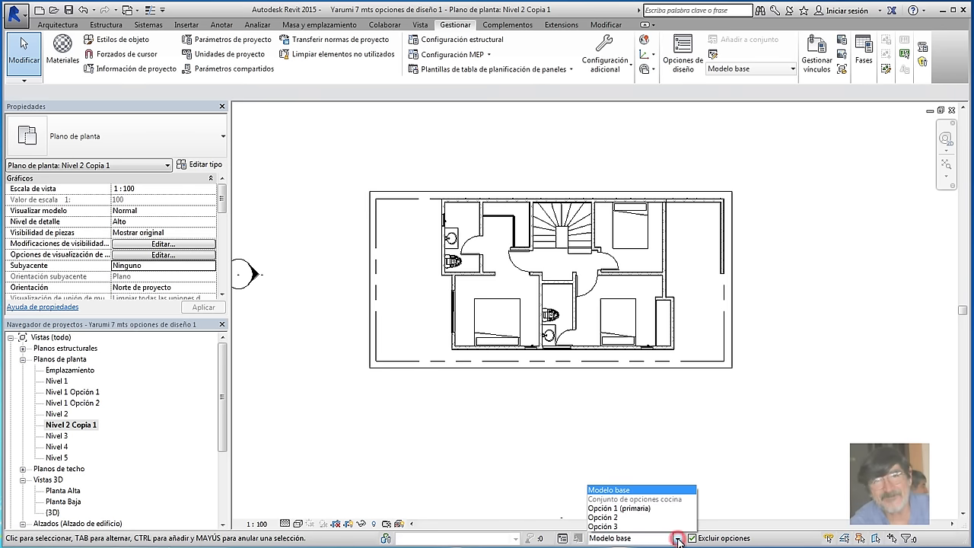
pyautogui.click(622, 517)
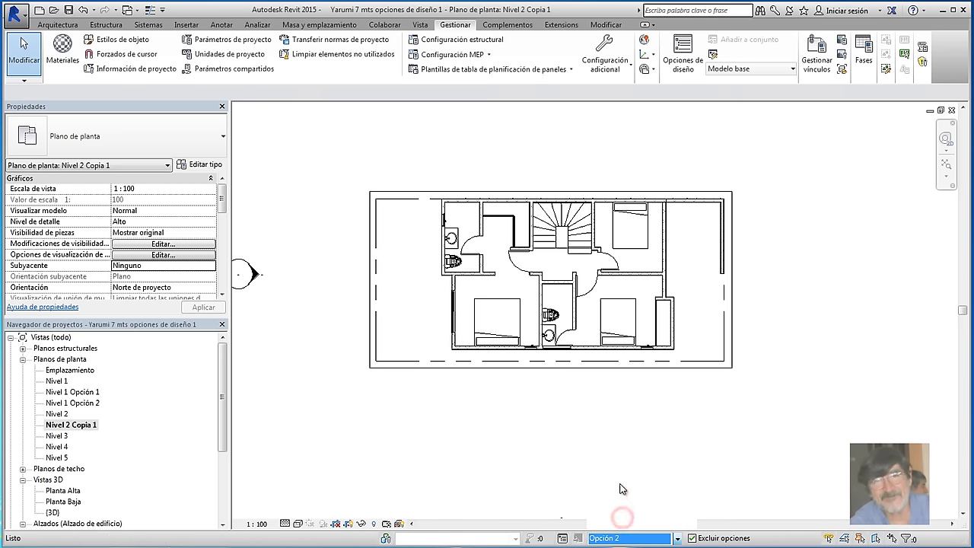
pyautogui.click(663, 256)
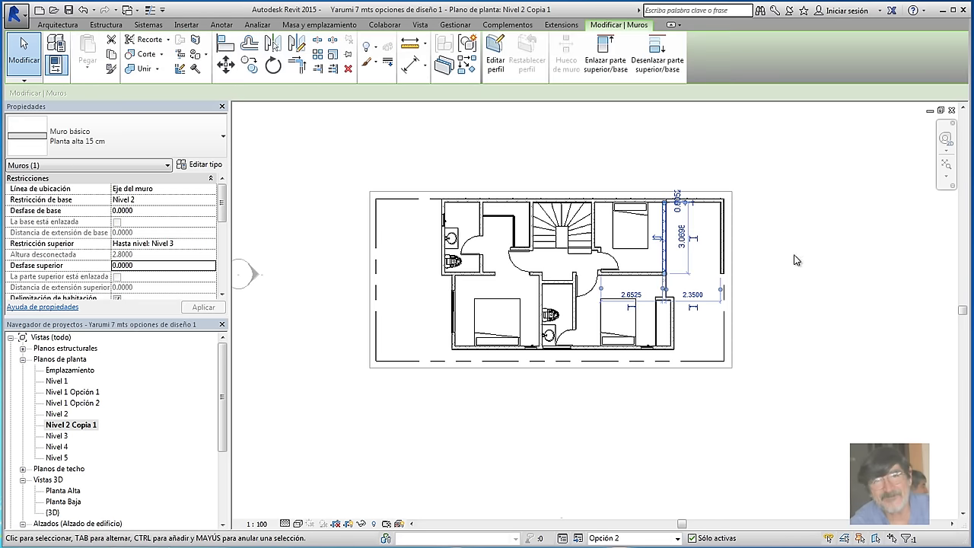
pyautogui.press('Escape')
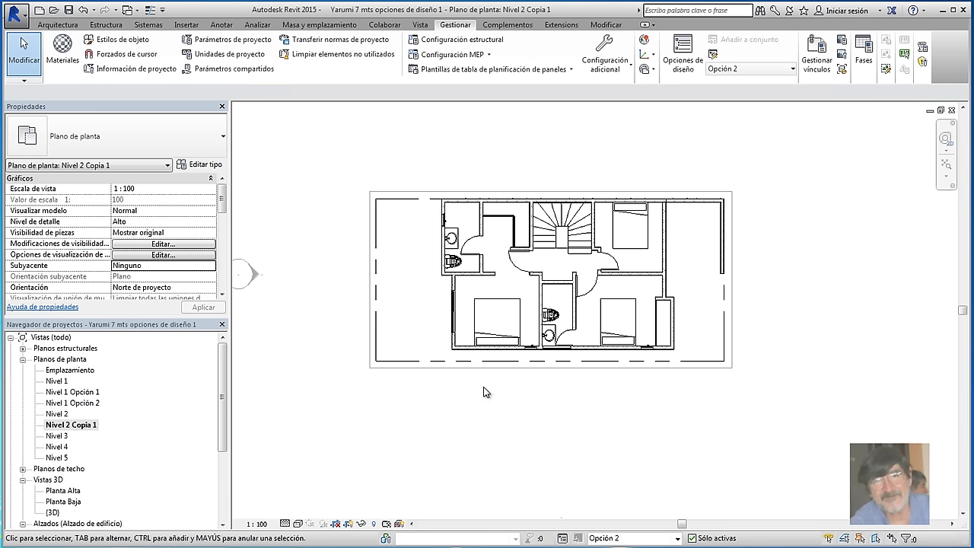
# Fix the cocina option set display to Opción 2 in Visibility/Graphics instead of Automática
pyautogui.click(155, 244)
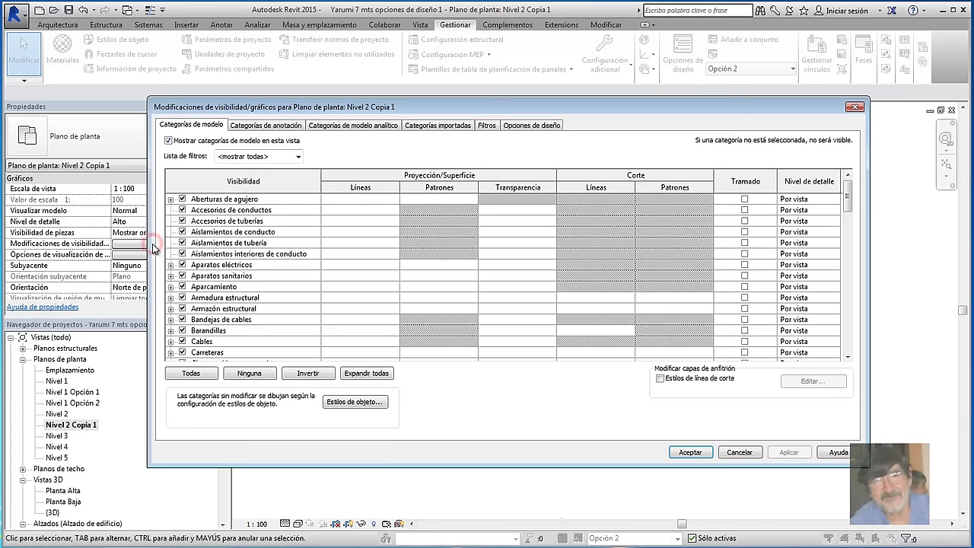
pyautogui.click(529, 127)
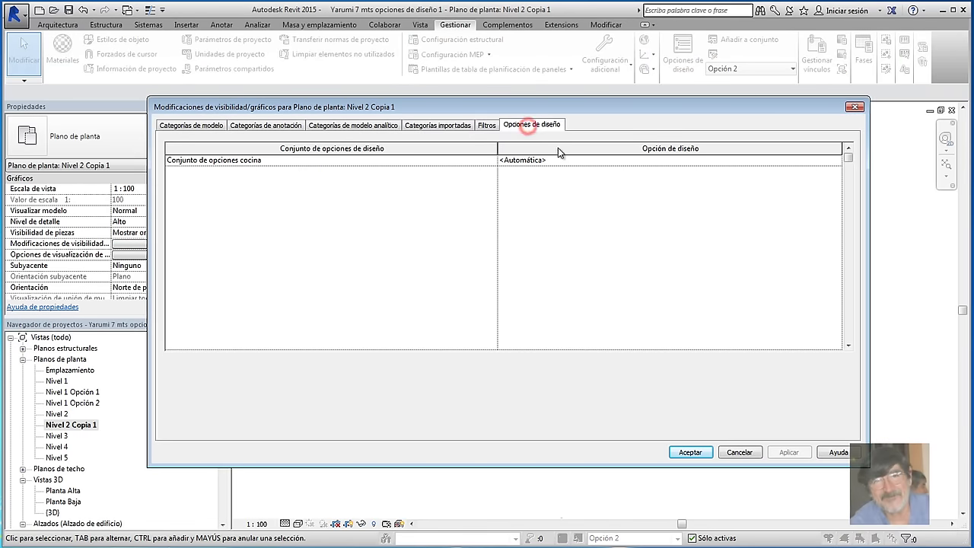
pyautogui.click(559, 161)
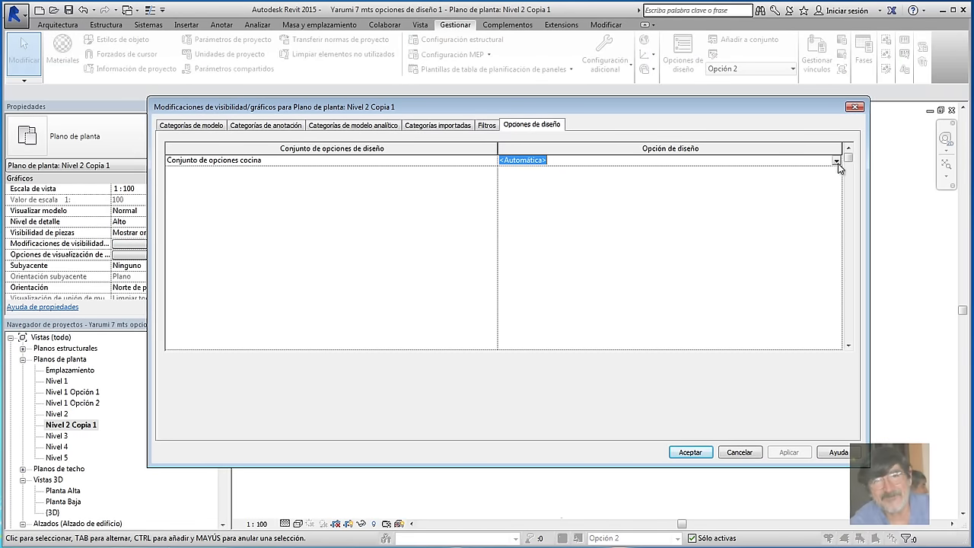
pyautogui.click(835, 161)
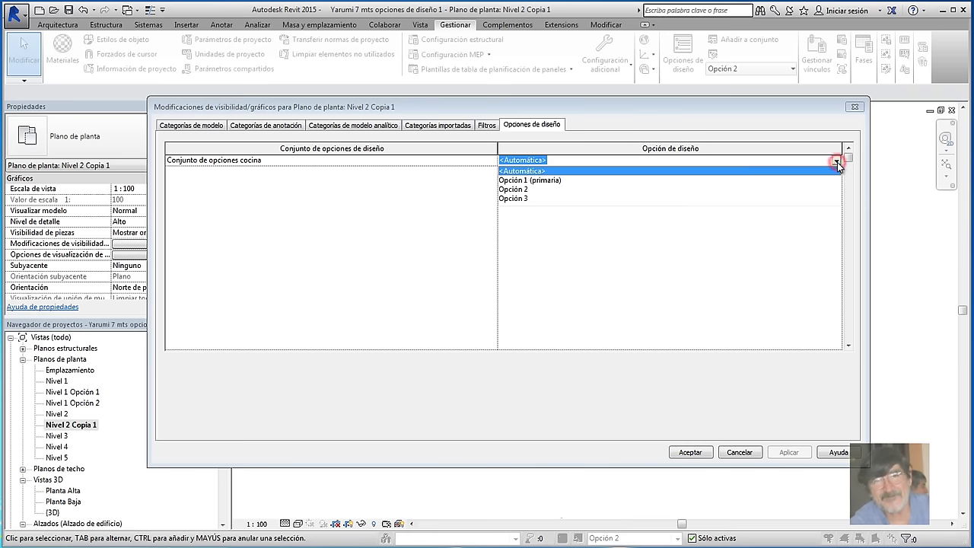
pyautogui.click(513, 190)
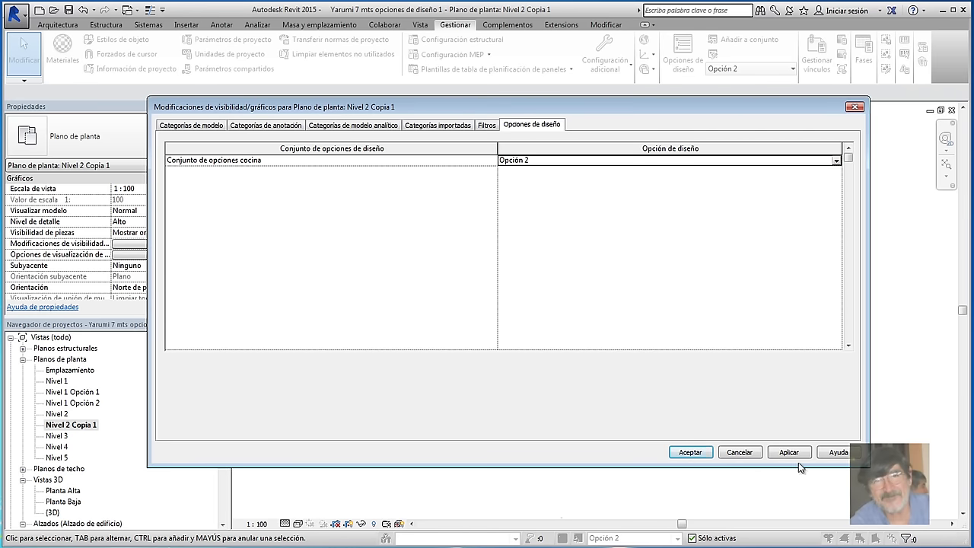
pyautogui.click(788, 452)
pyautogui.click(690, 452)
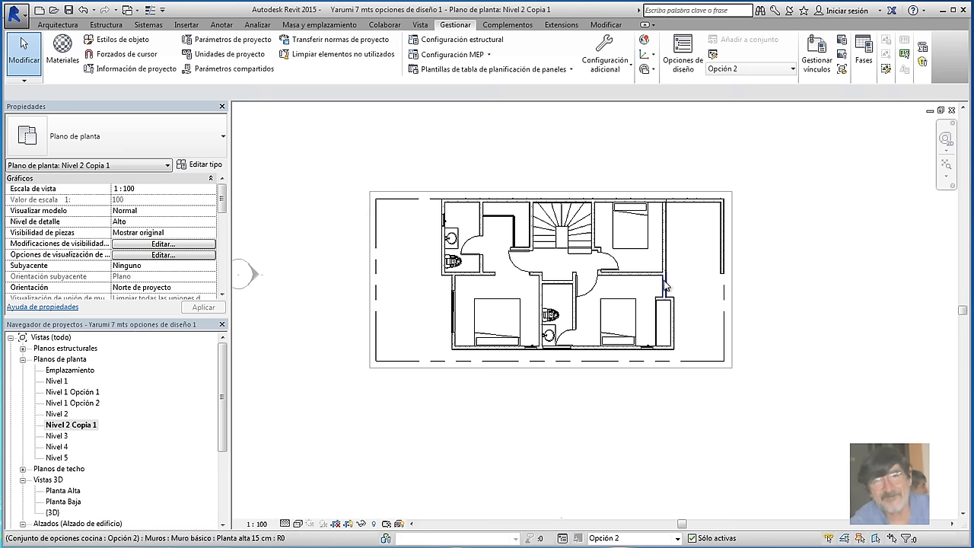
pyautogui.click(676, 538)
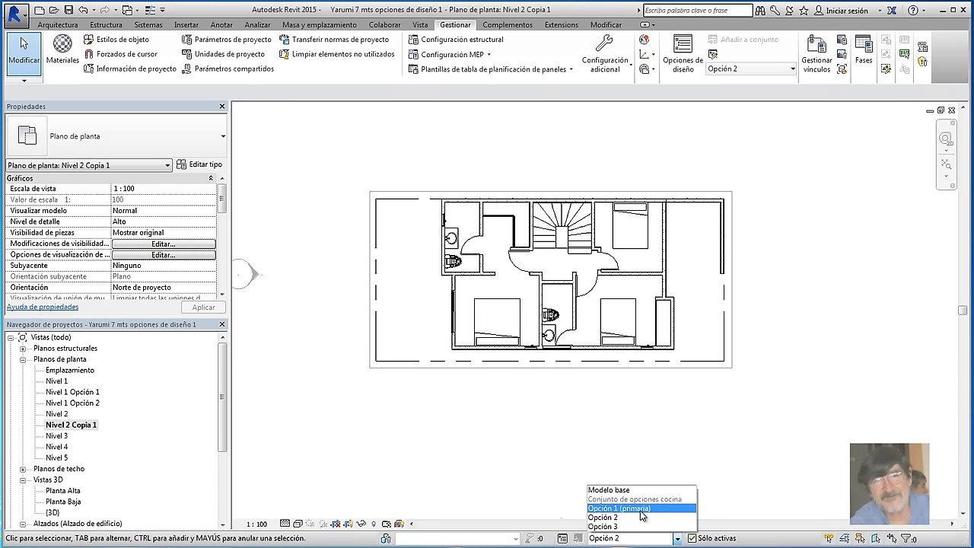
pyautogui.click(642, 508)
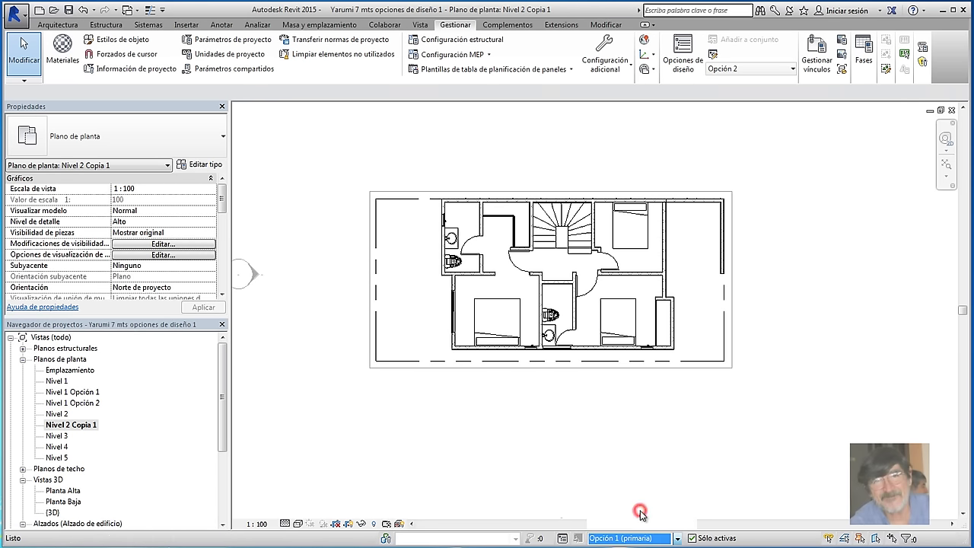
pyautogui.click(661, 248)
pyautogui.click(676, 538)
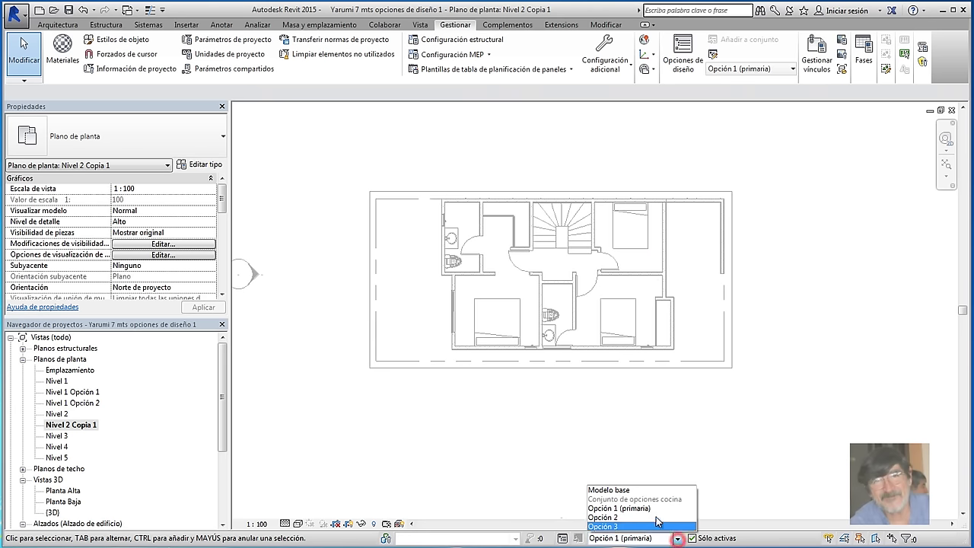
pyautogui.click(634, 514)
pyautogui.click(648, 444)
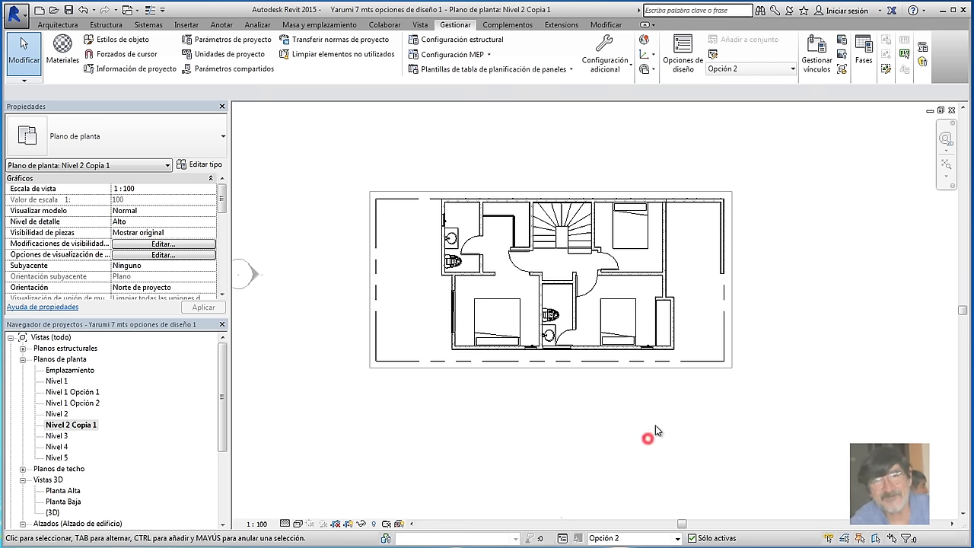
pyautogui.click(57, 25)
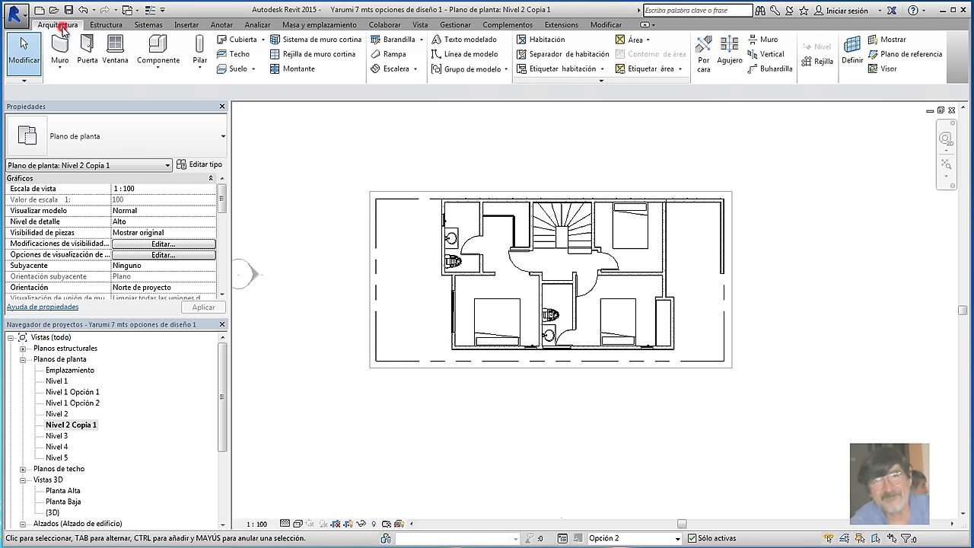
pyautogui.click(800, 191)
# Draw a horizontal wall of the same type closing off the small upper-right room
pyautogui.click(723, 235)
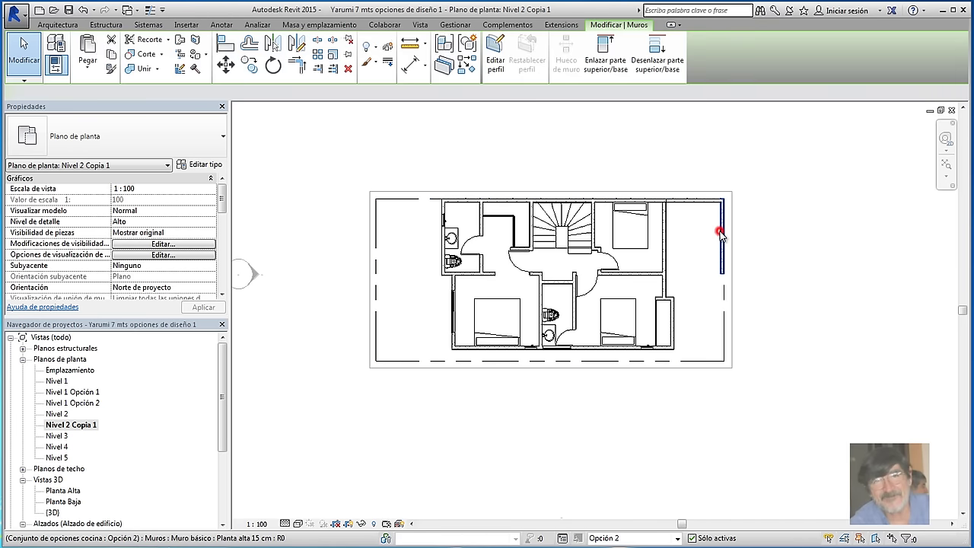
pyautogui.rightClick(721, 234)
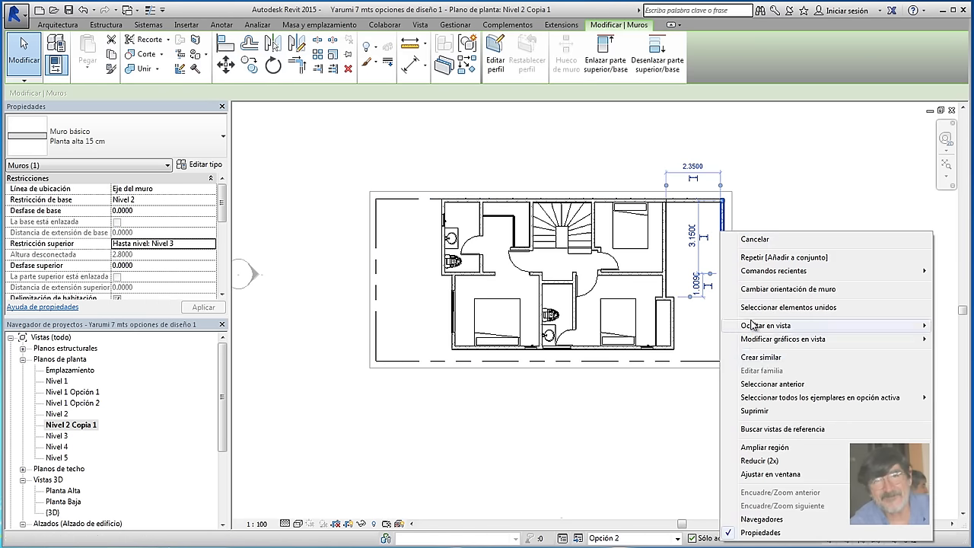
pyautogui.click(761, 357)
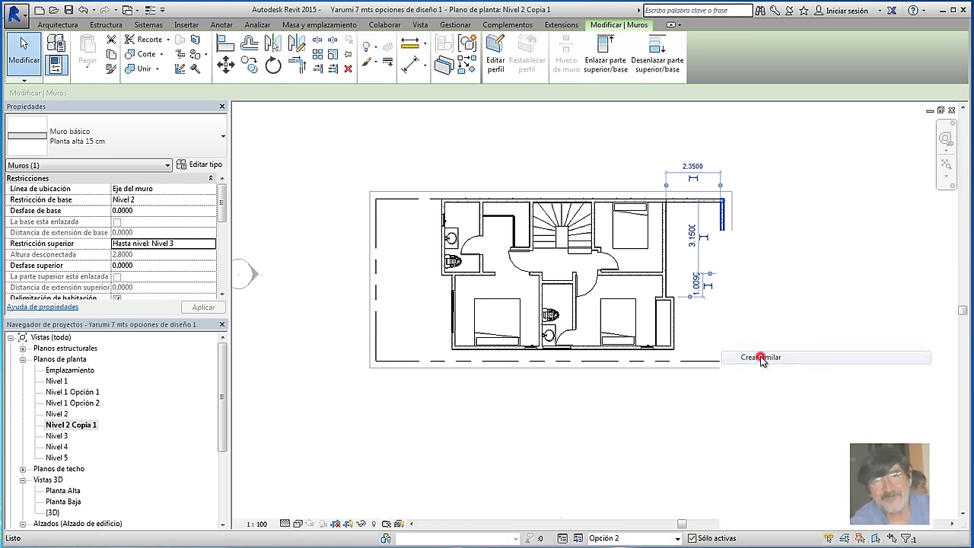
pyautogui.click(665, 235)
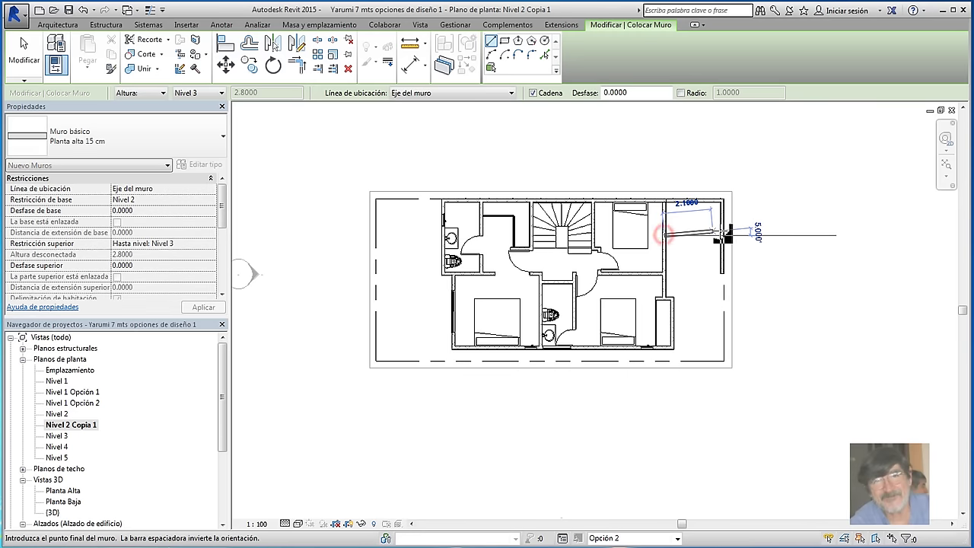
pyautogui.click(723, 236)
pyautogui.press('Escape')
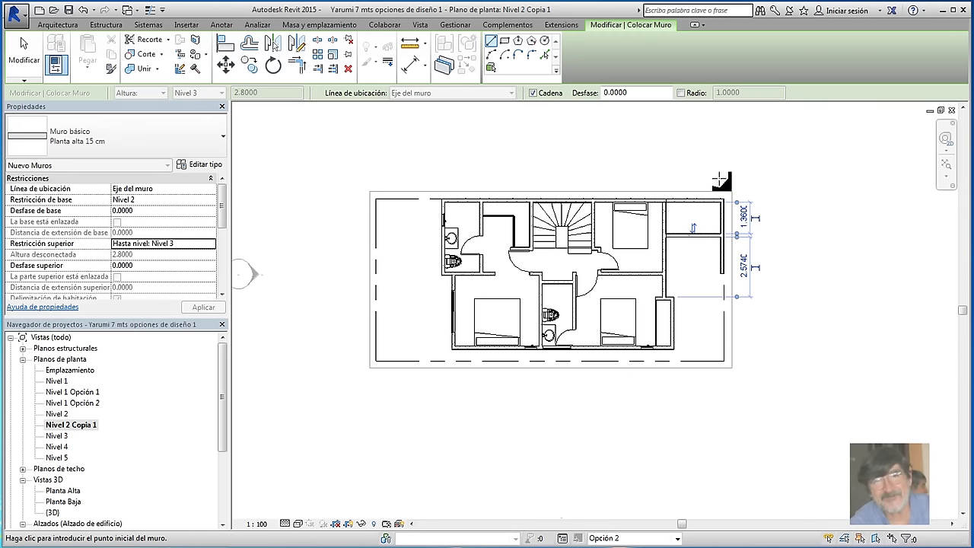
# Select the 0712 x 2032 mm door type for the new room
pyautogui.click(57, 25)
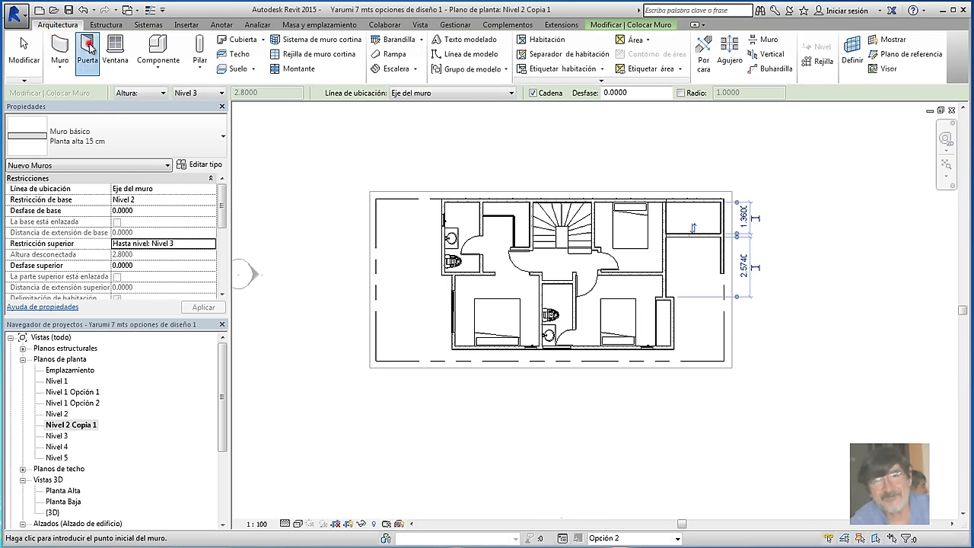
pyautogui.click(87, 51)
pyautogui.scroll(2, 666, 224)
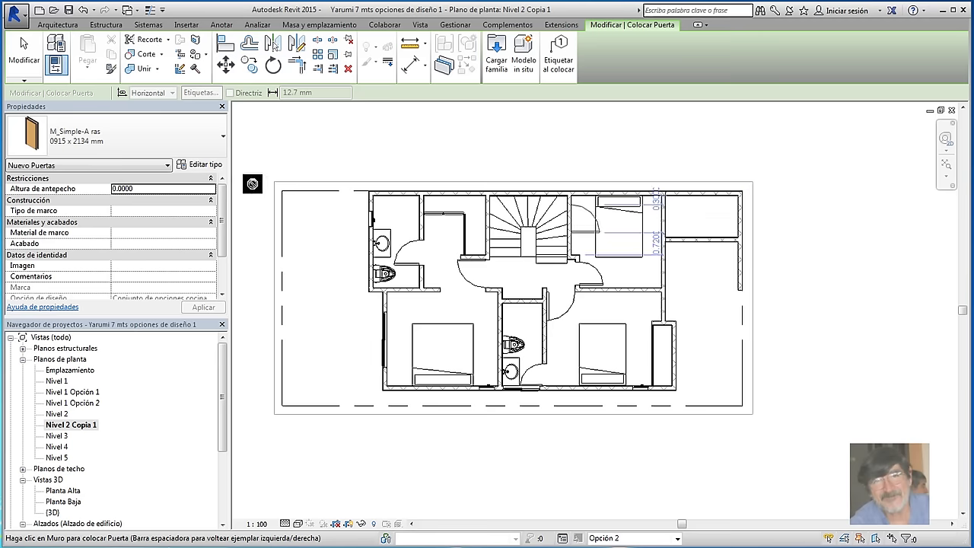
pyautogui.click(226, 141)
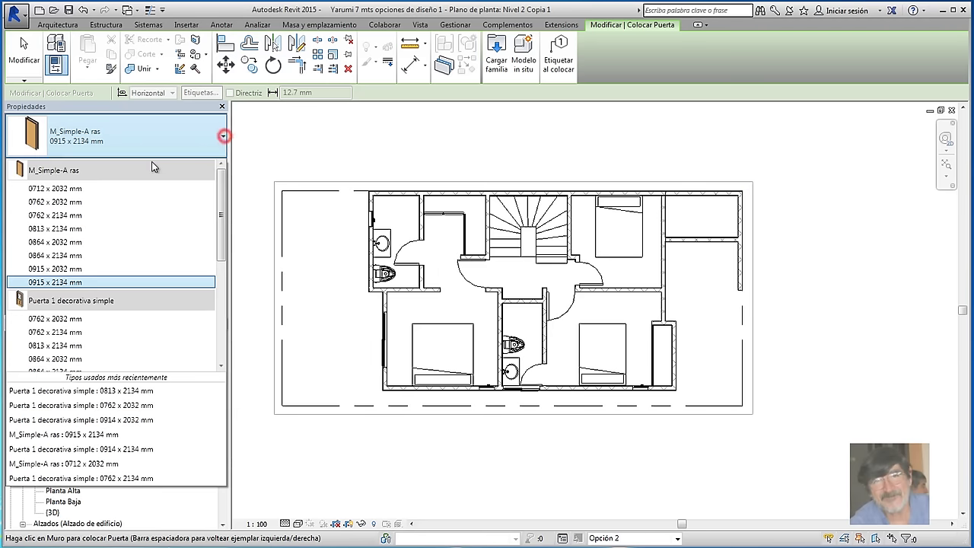
pyautogui.click(56, 188)
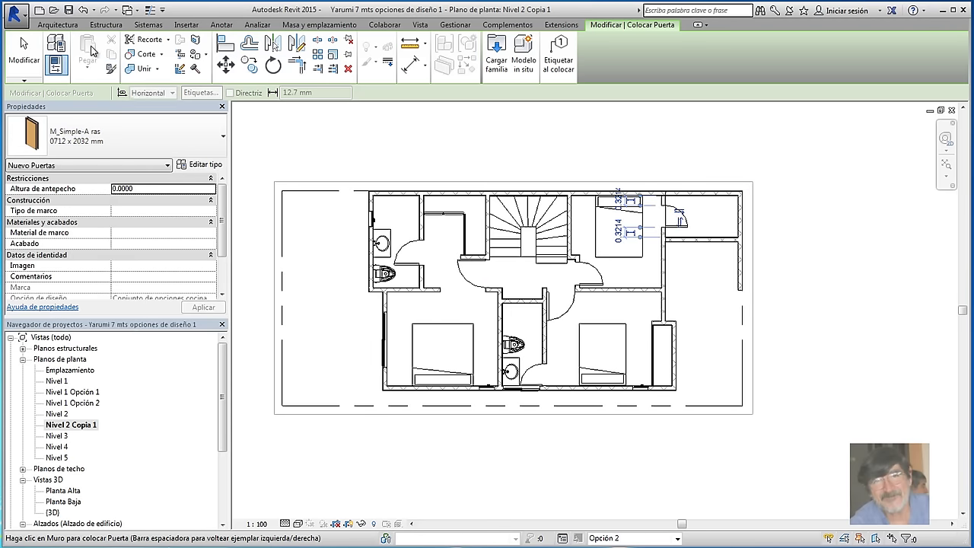
# Place a two-leaf sliding window in the new room's vertical wall
pyautogui.click(59, 25)
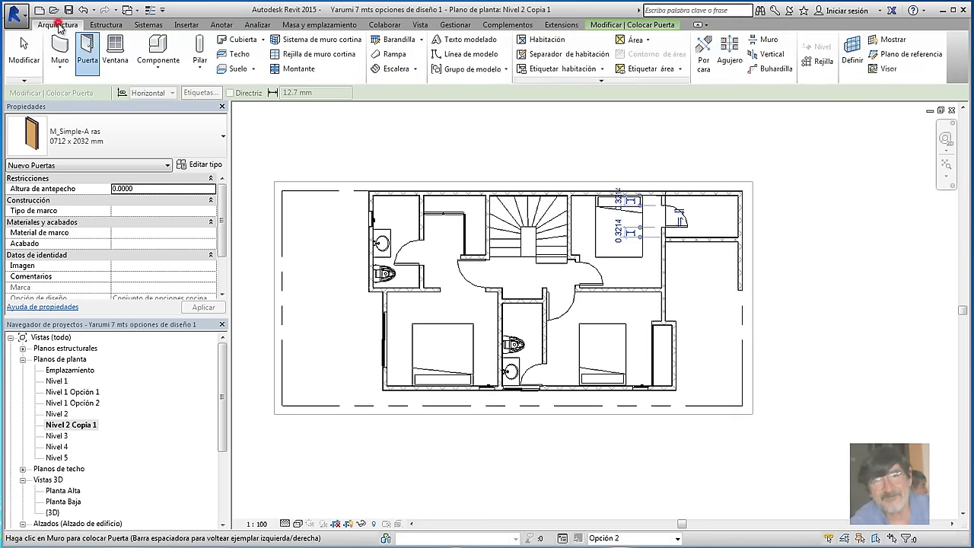
pyautogui.click(114, 54)
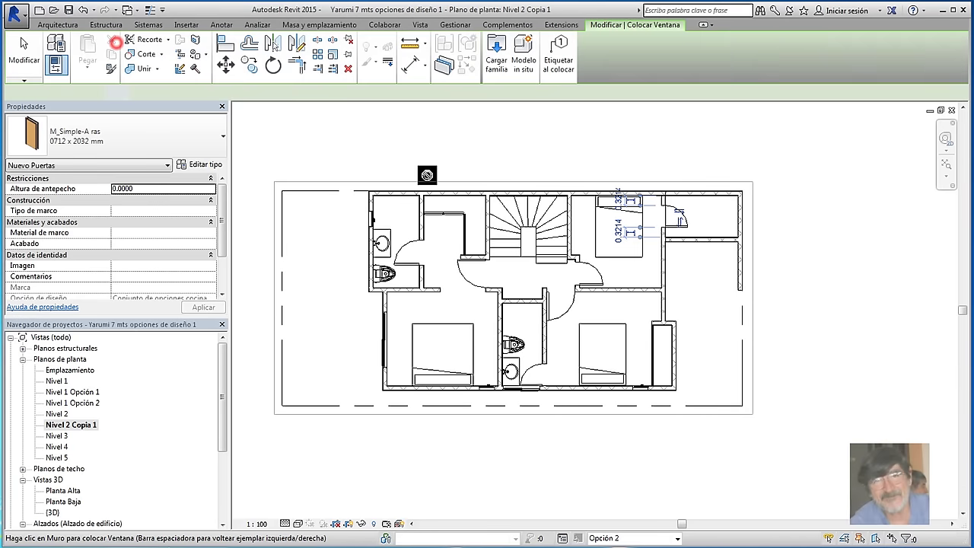
pyautogui.click(661, 262)
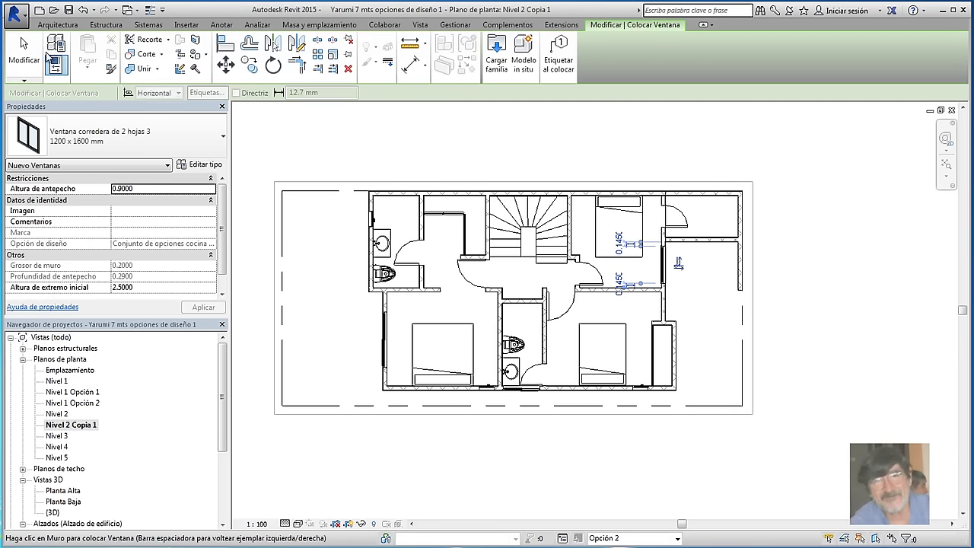
pyautogui.click(22, 48)
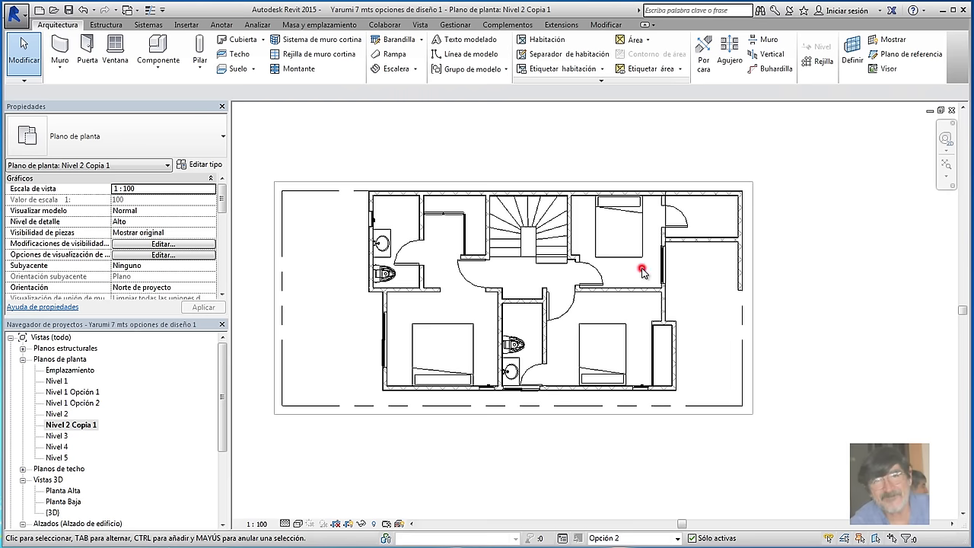
# Switch the plan to Shaded and sketch new floor boundary lines around the top-right room
pyautogui.click(298, 524)
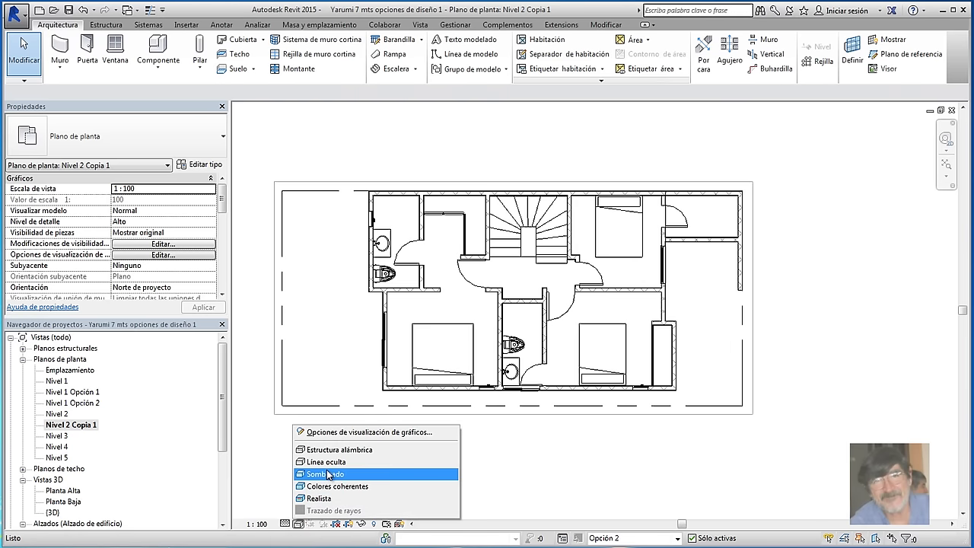
pyautogui.click(326, 474)
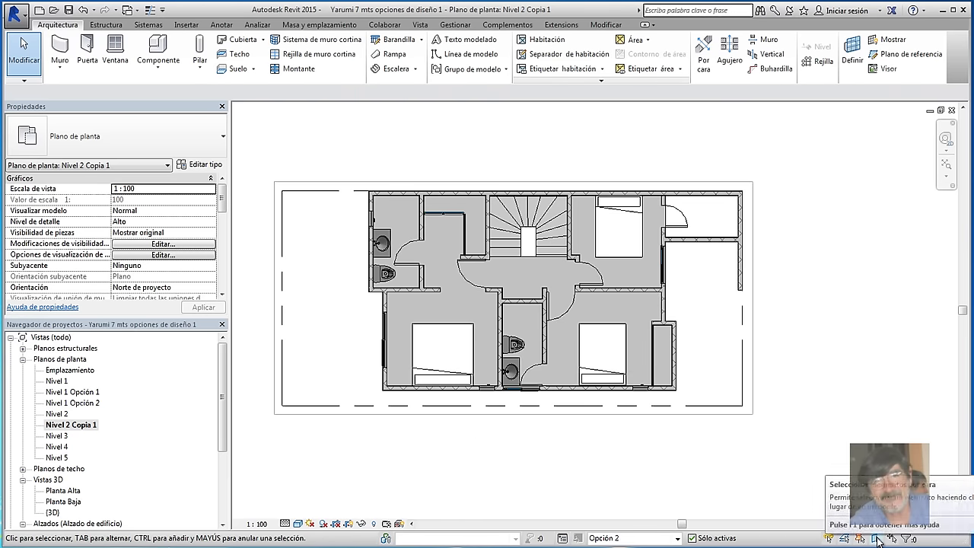
pyautogui.click(607, 305)
pyautogui.click(501, 53)
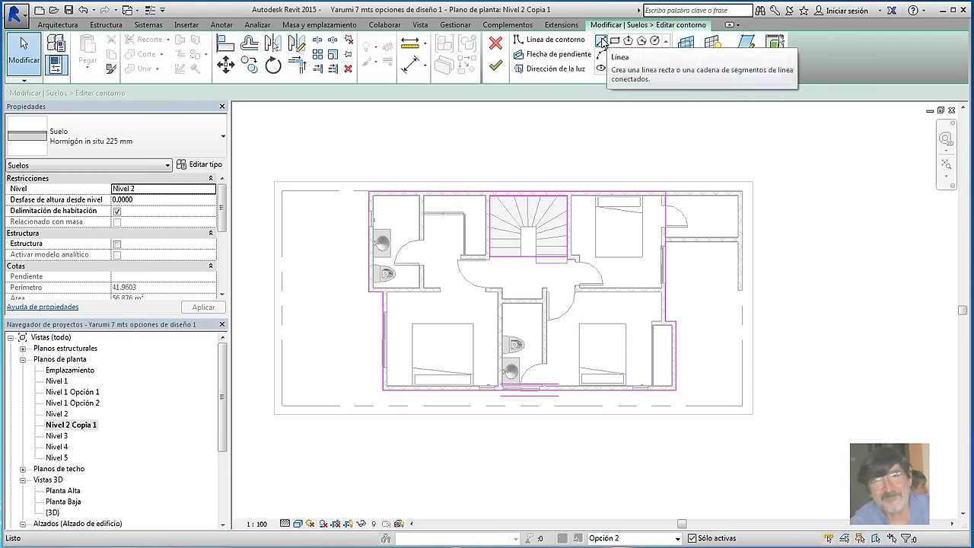
pyautogui.click(601, 40)
pyautogui.scroll(2, 665, 242)
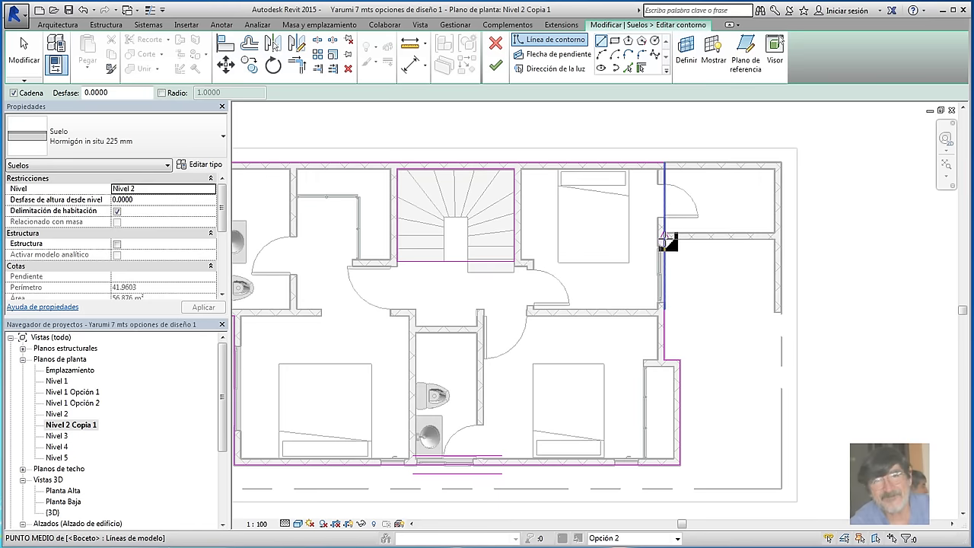
pyautogui.click(664, 242)
pyautogui.click(778, 239)
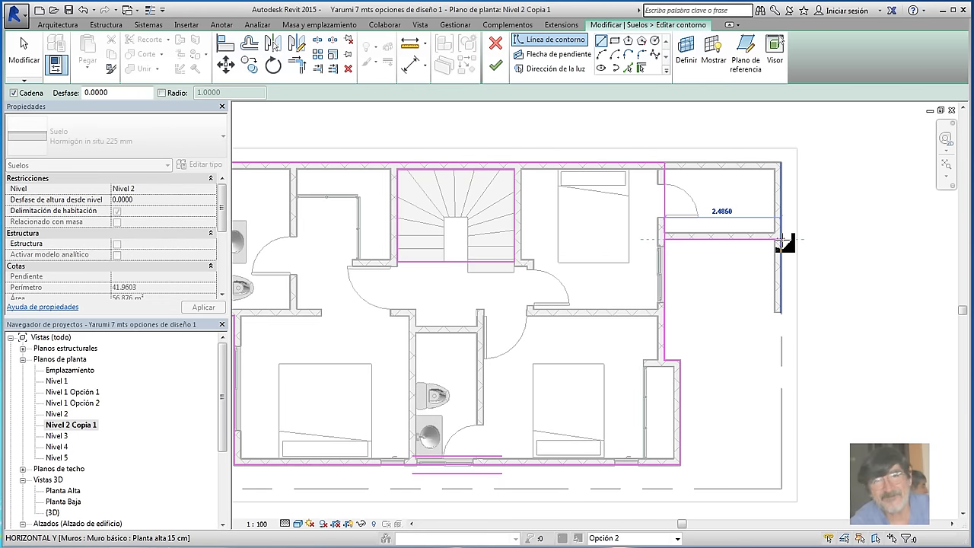
pyautogui.click(779, 163)
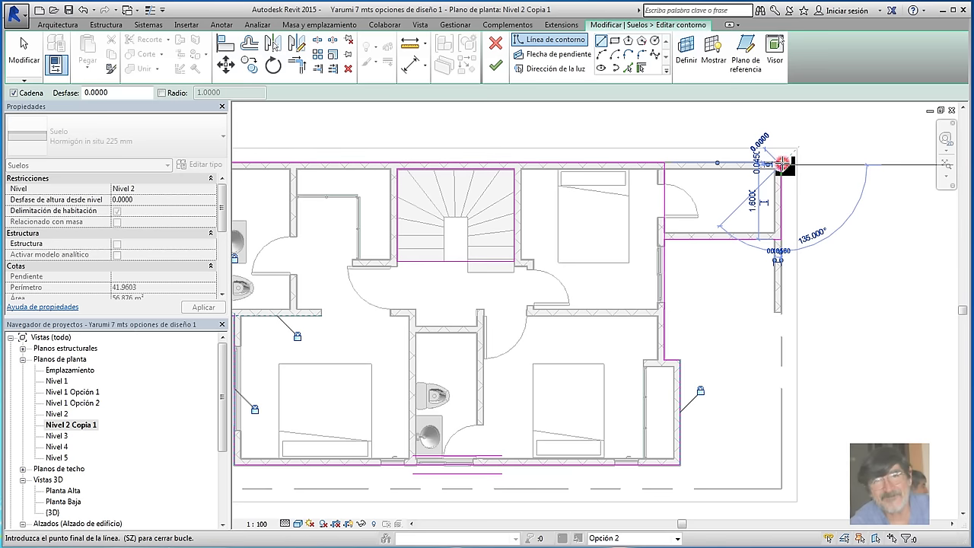
pyautogui.click(31, 57)
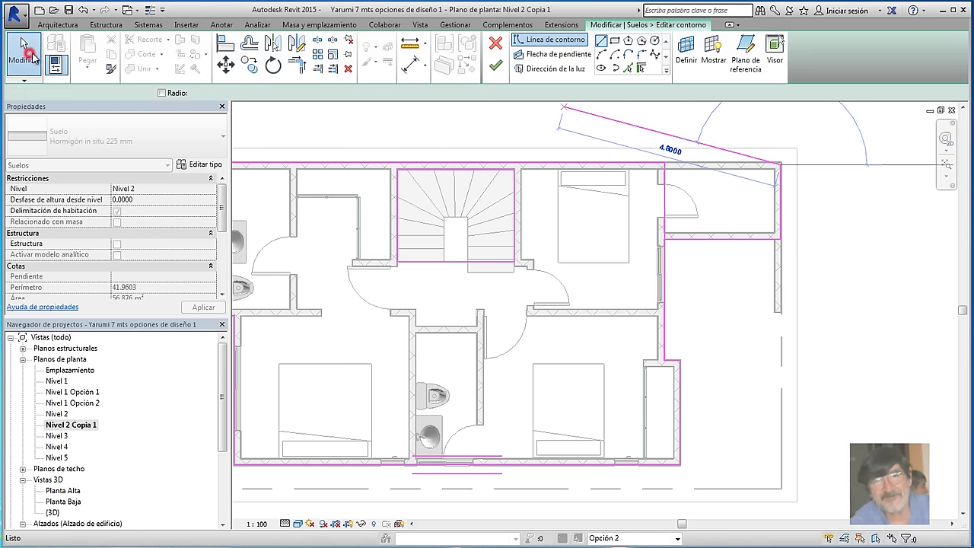
# Trim the boundary lines into corners and finish the floor, declining to attach walls
pyautogui.click(688, 239)
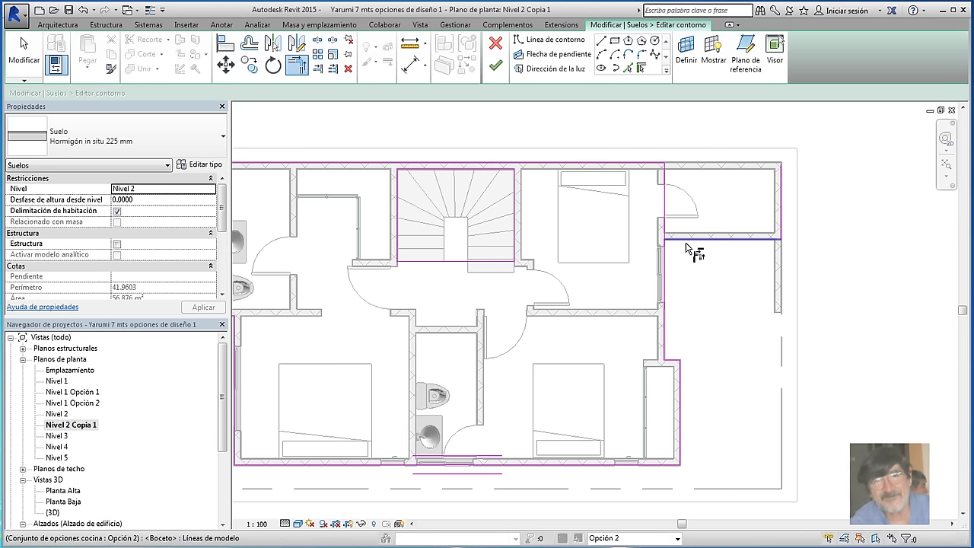
pyautogui.click(665, 253)
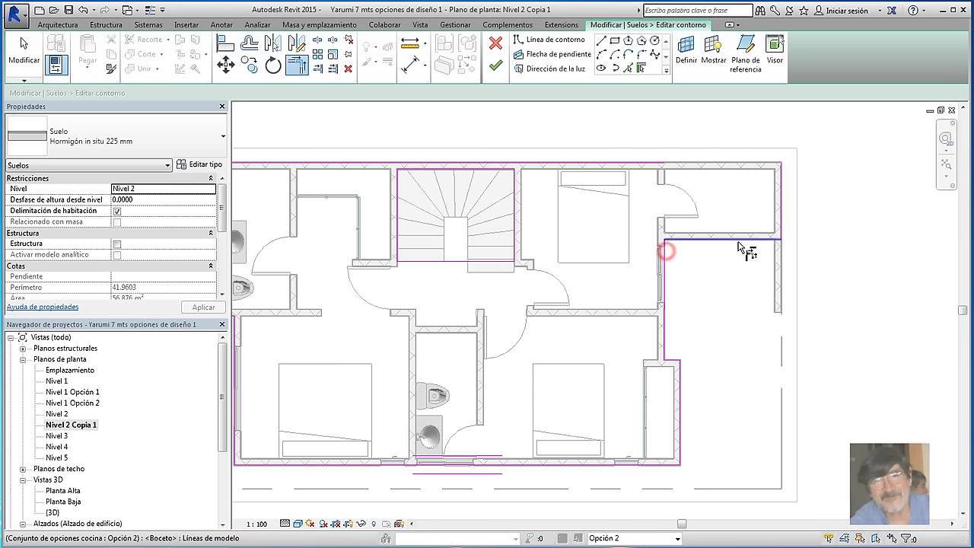
pyautogui.click(780, 196)
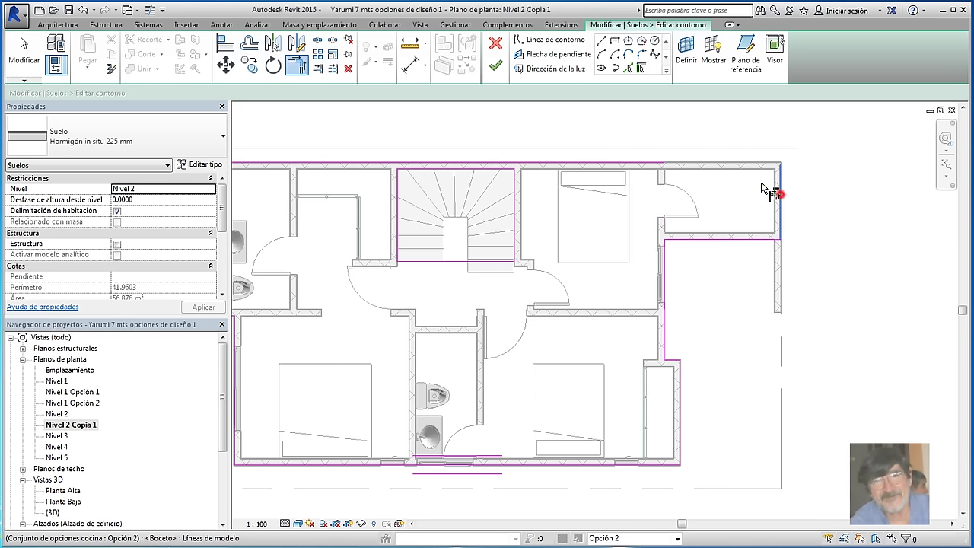
pyautogui.click(657, 163)
pyautogui.click(495, 65)
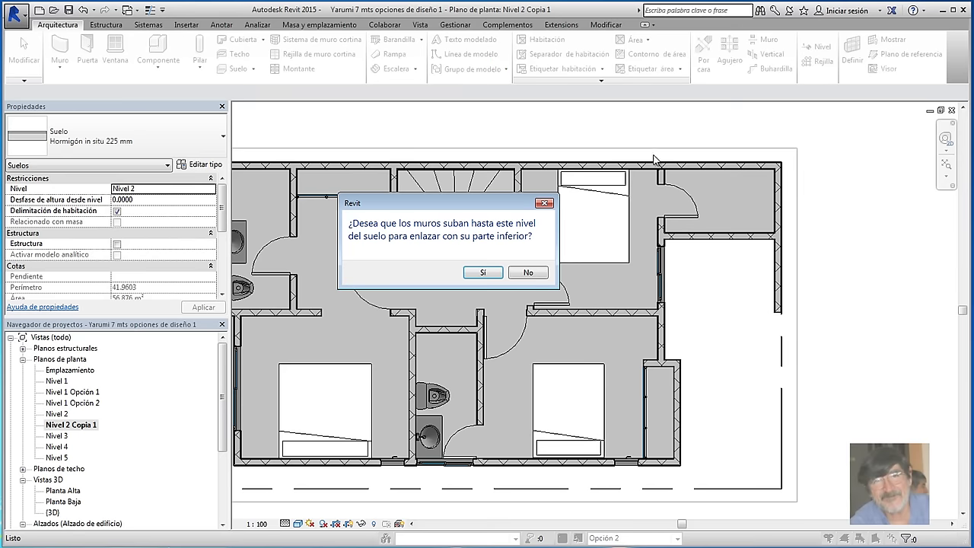
pyautogui.click(530, 272)
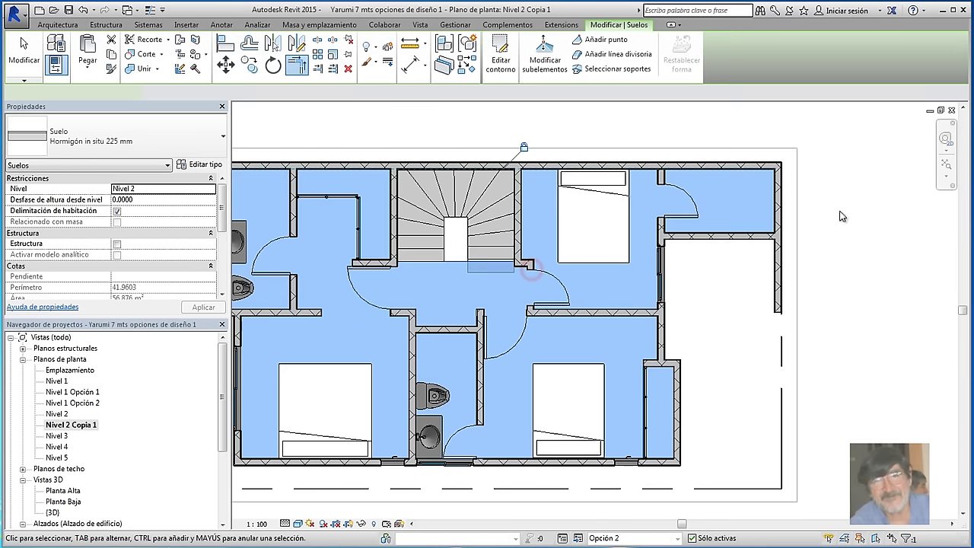
pyautogui.click(868, 208)
# Confirm Visibility/Graphics shows kitchen Opción 2, then open sheet Op101 - Opciones de diseño
pyautogui.scroll(-2, 868, 205)
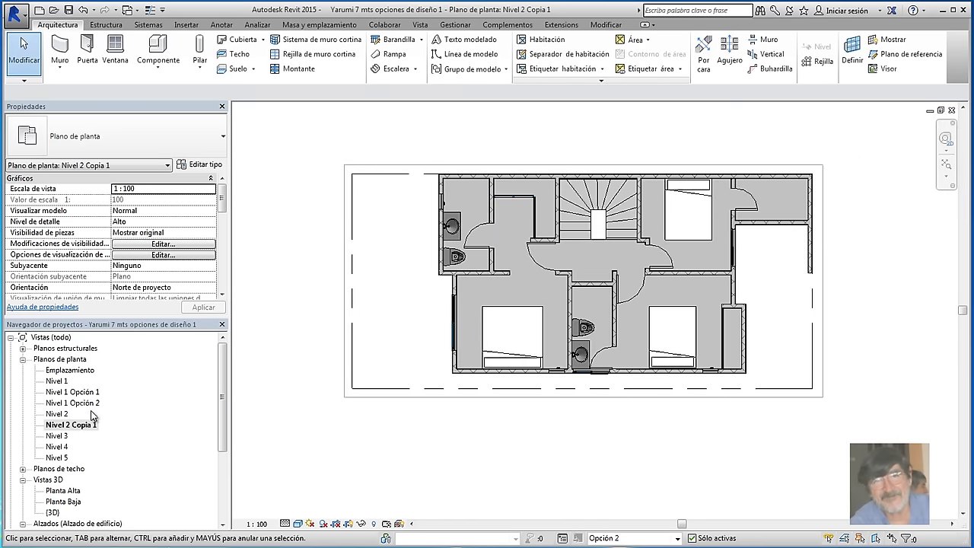
pyautogui.click(174, 244)
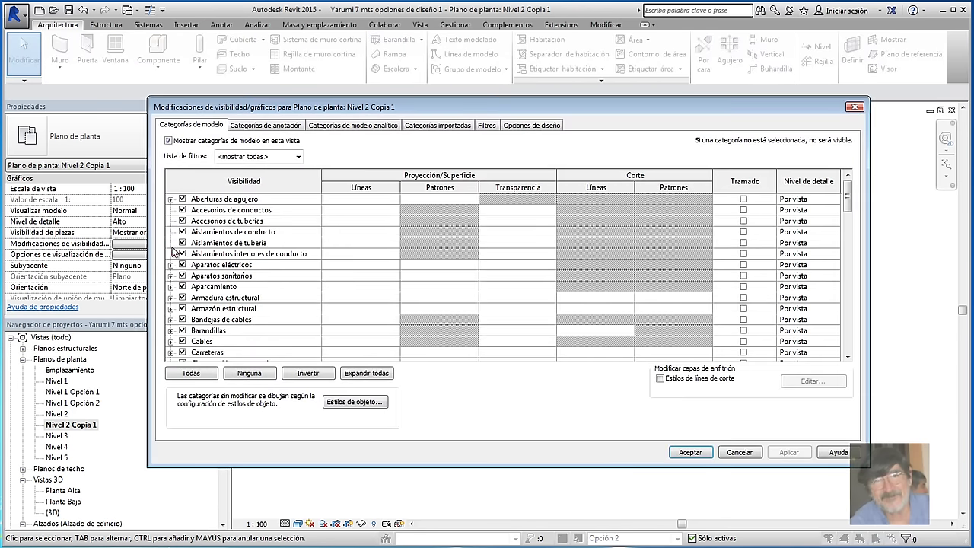
pyautogui.click(543, 126)
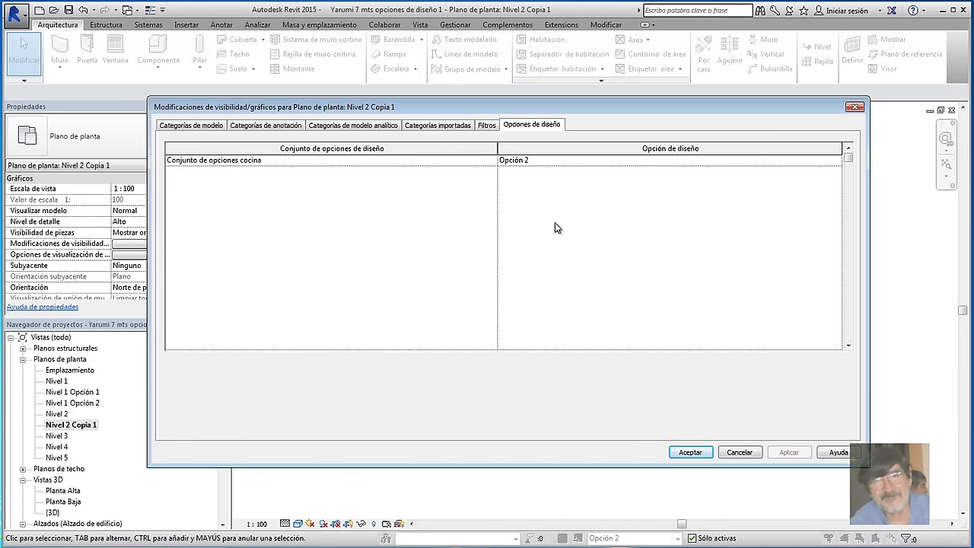
pyautogui.click(690, 452)
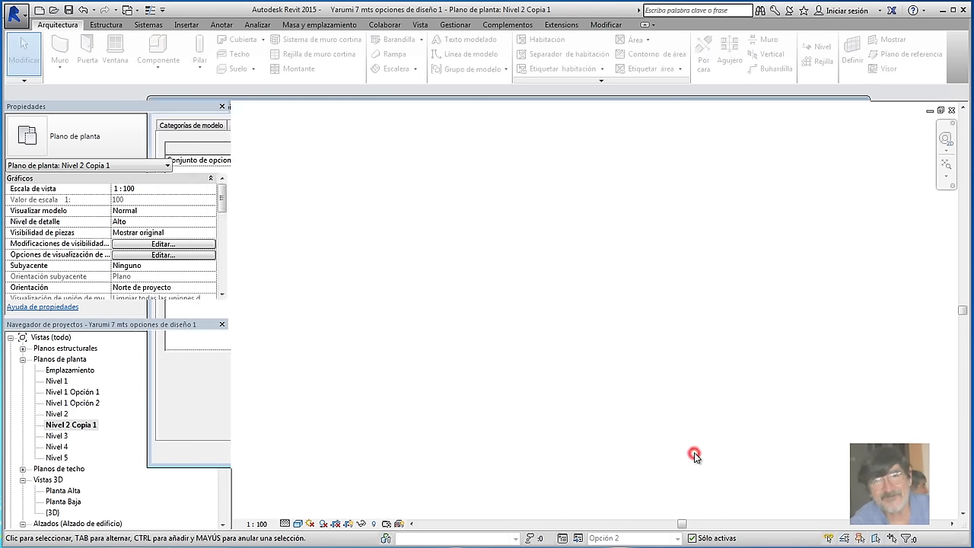
pyautogui.moveTo(223, 382); pyautogui.dragTo(223, 451)
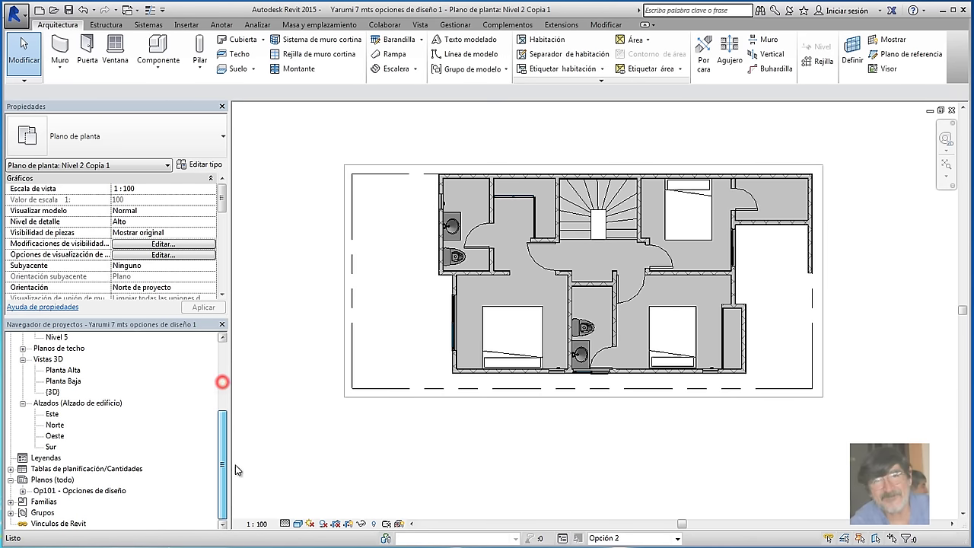
pyautogui.doubleClick(76, 491)
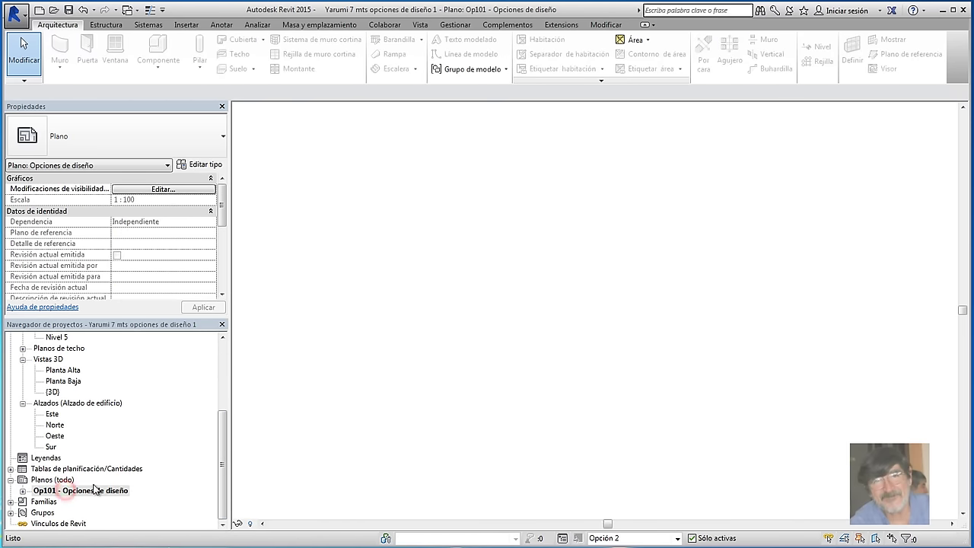
# Drag Nivel 2 Copia 1 onto sheet Op101, right of the three Nivel 1 plans
pyautogui.scroll(5, 219, 444)
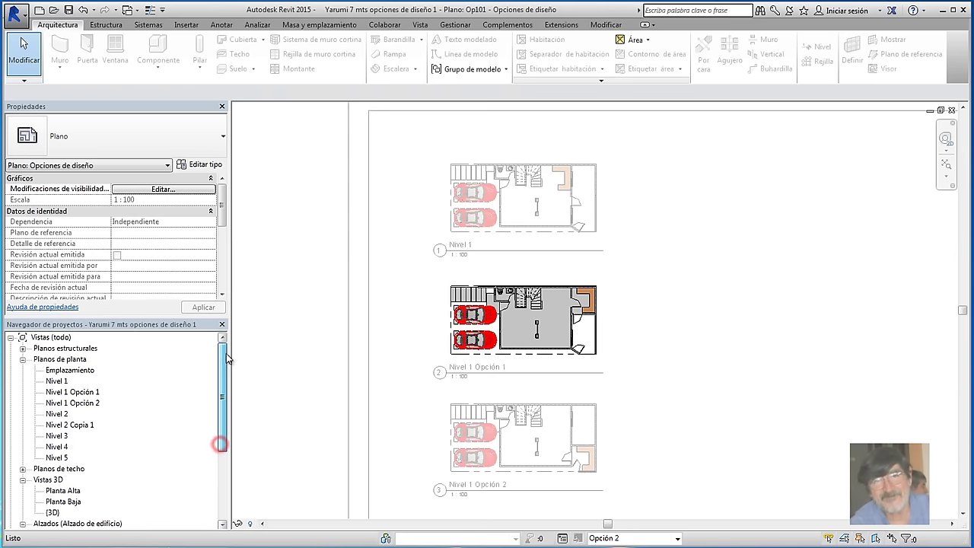
pyautogui.click(61, 426)
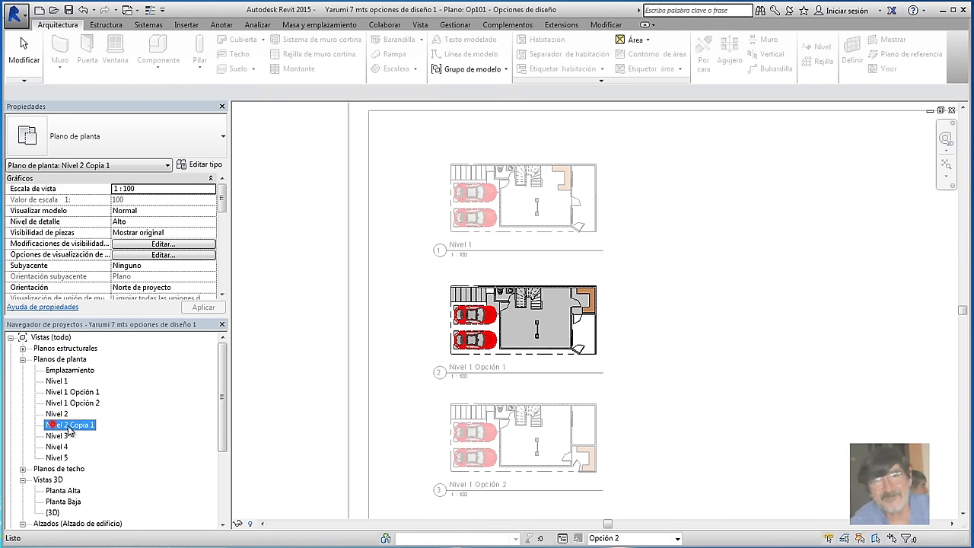
pyautogui.moveTo(53, 426); pyautogui.dragTo(767, 327)
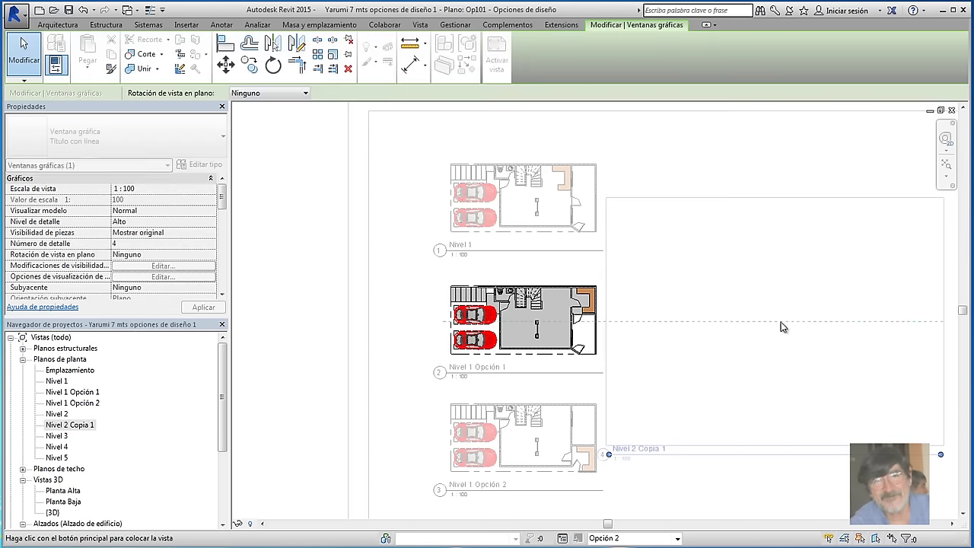
pyautogui.click(731, 326)
pyautogui.press('Escape')
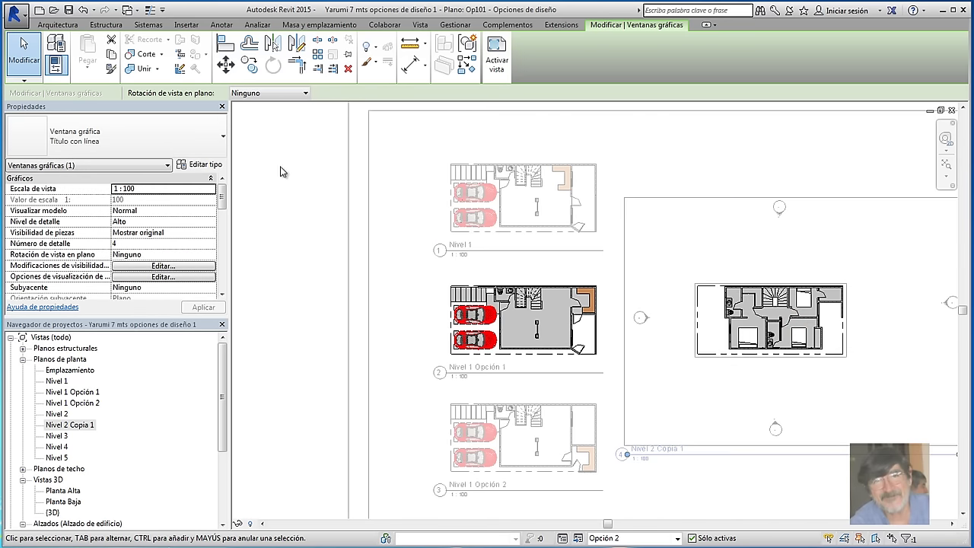
# Switch editing to Modelo base and zoom out to see all four plans on Op101
pyautogui.click(676, 538)
pyautogui.click(647, 489)
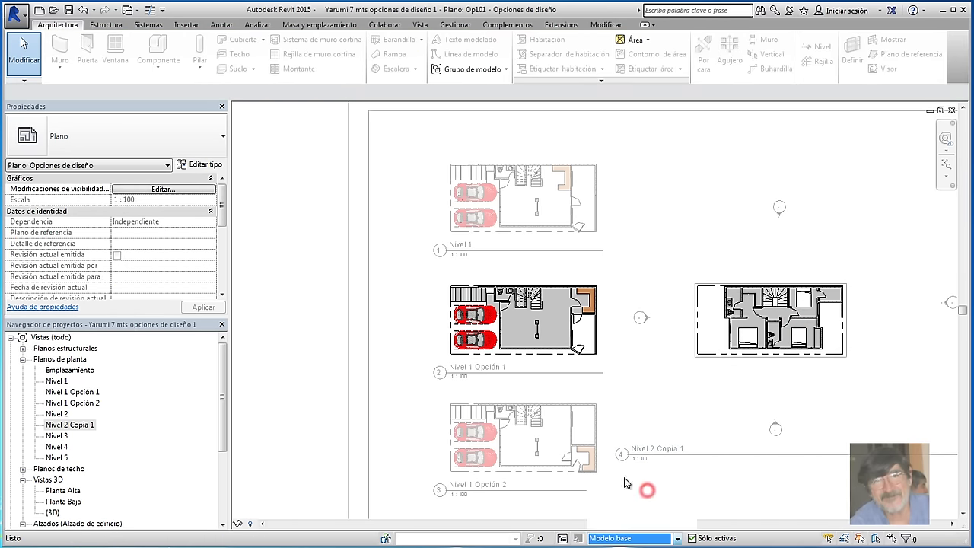
pyautogui.click(296, 262)
pyautogui.scroll(-1, 281, 232)
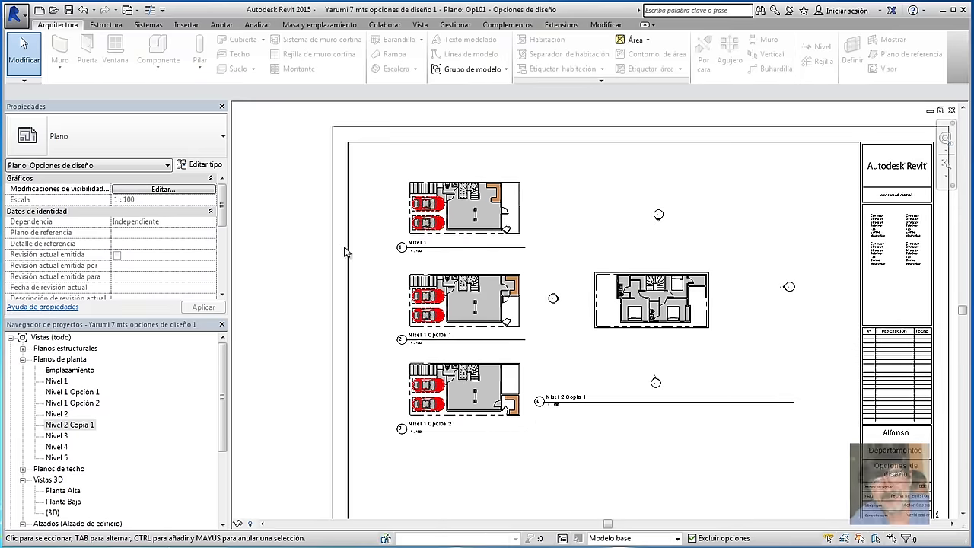
pyautogui.scroll(2, 787, 276)
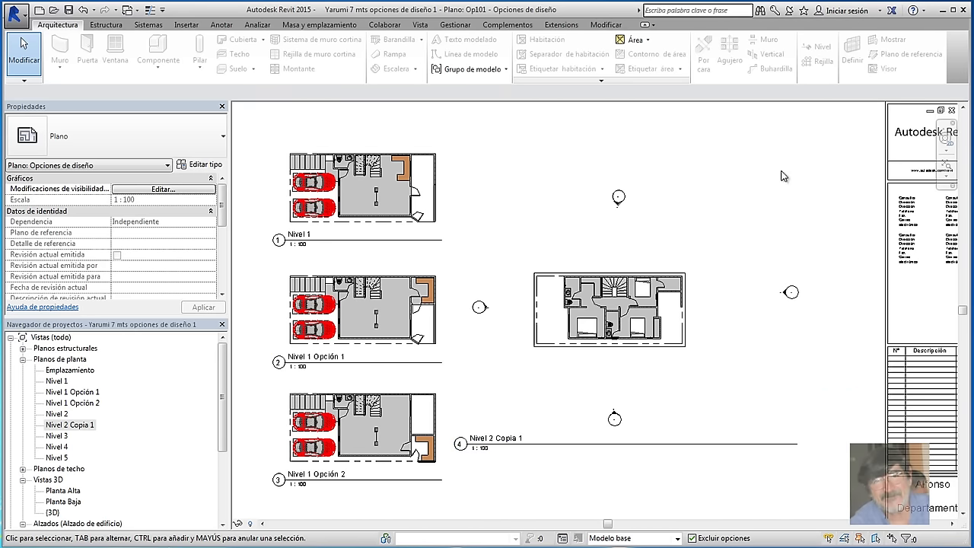
pyautogui.scroll(-2, 798, 325)
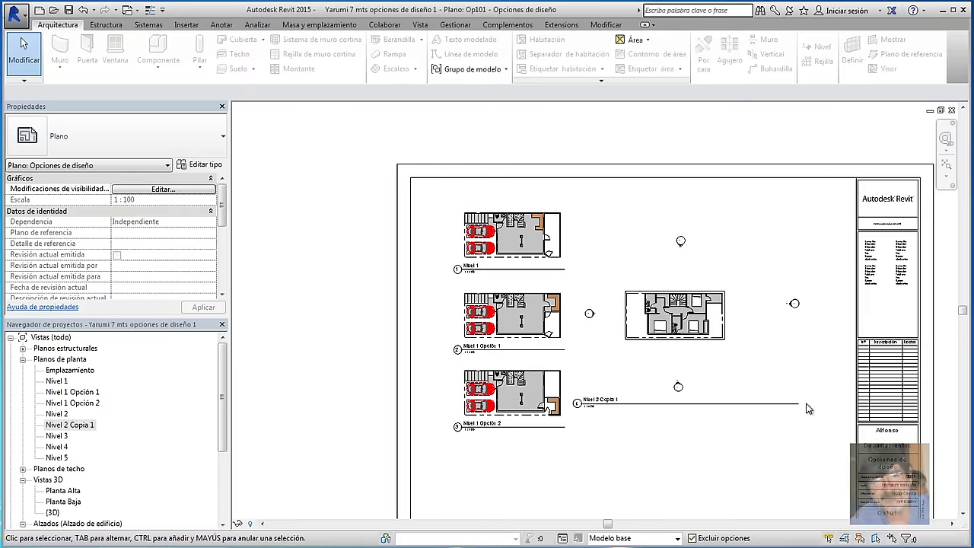
pyautogui.scroll(-1, 312, 182)
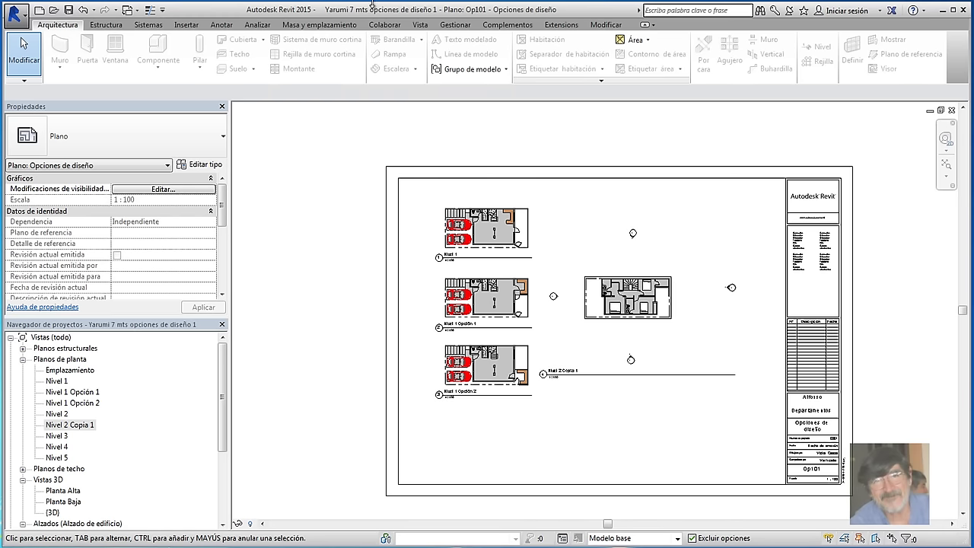
# Make kitchen Opción 2 the primary option in the Design Options manager
pyautogui.click(456, 25)
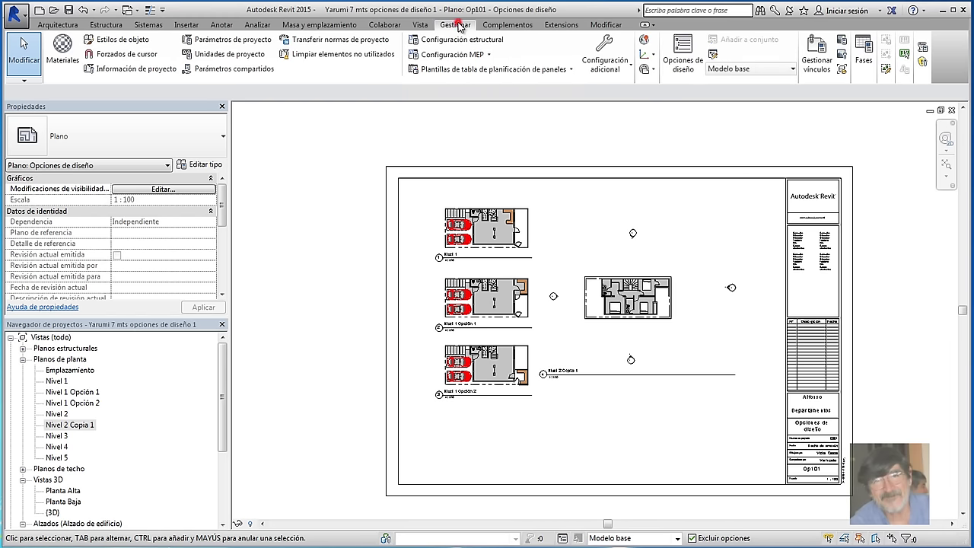
pyautogui.click(689, 57)
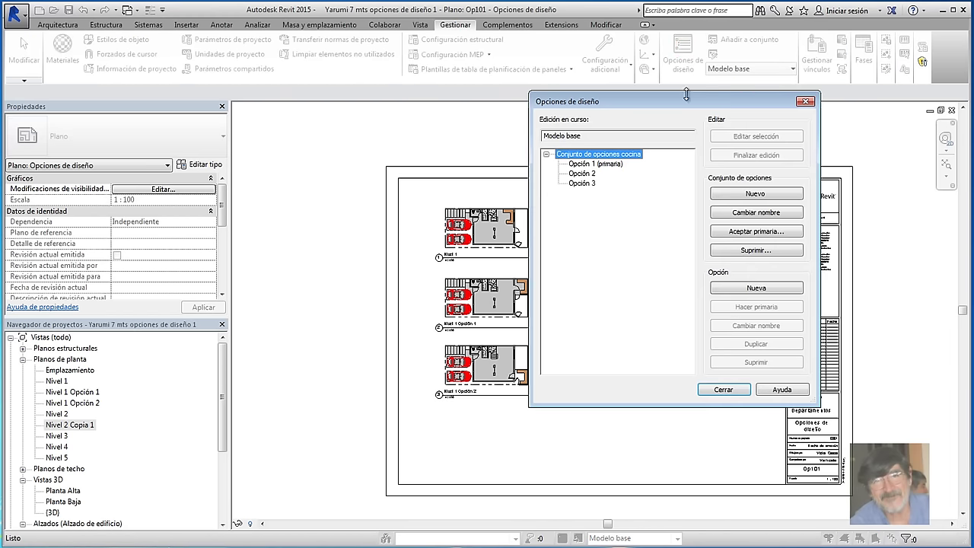
pyautogui.click(582, 174)
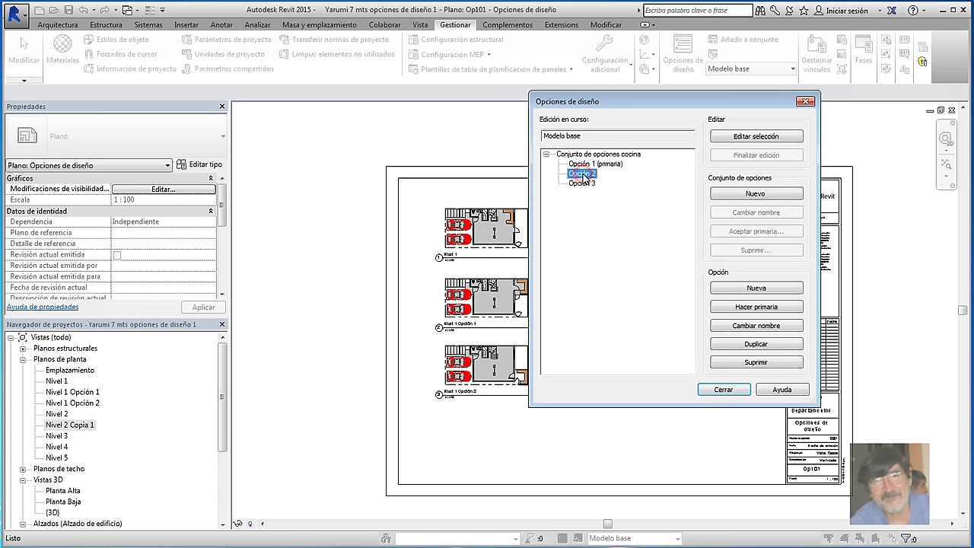
pyautogui.click(755, 310)
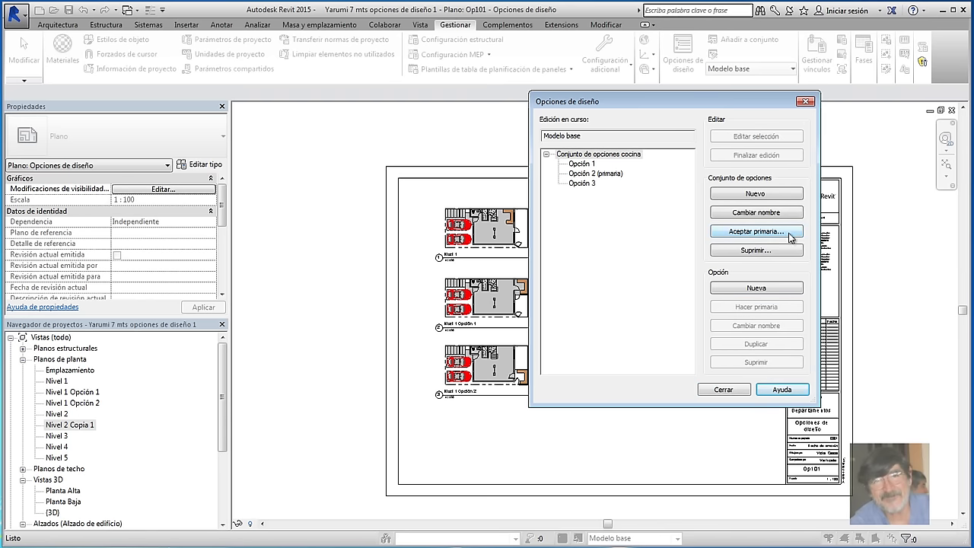
# Accept the primary option, deleting the option set and the Nivel 1 and Nivel 1 Opción 2 views
pyautogui.click(788, 232)
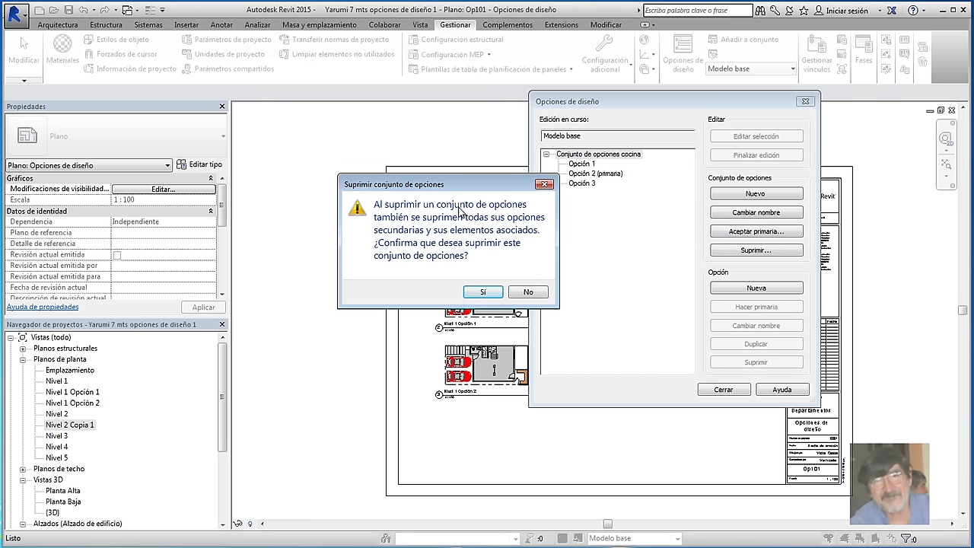
pyautogui.click(487, 293)
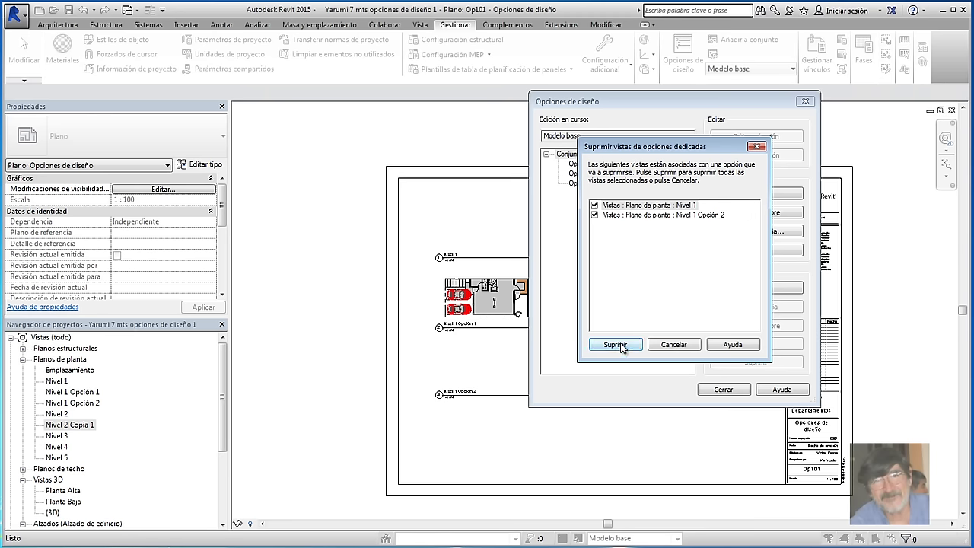
pyautogui.click(614, 344)
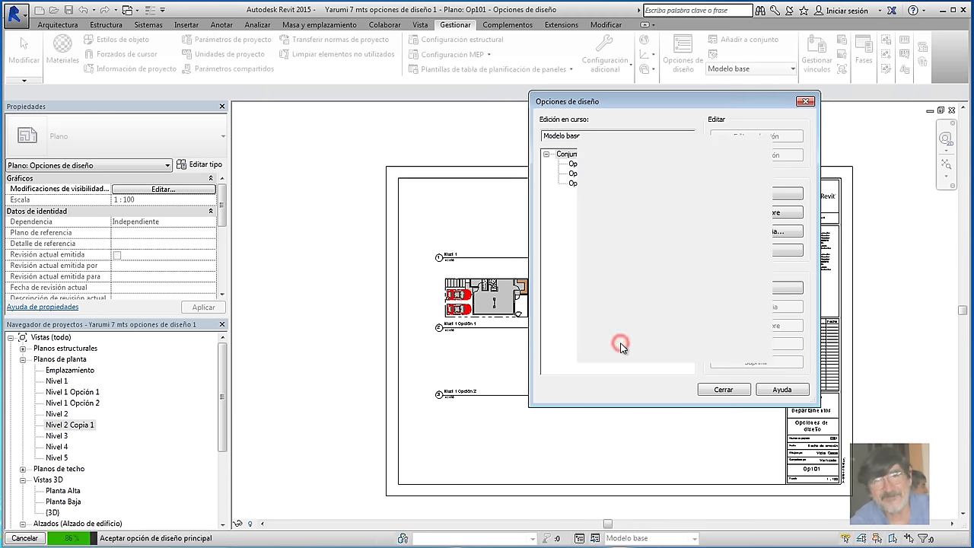
# Close Design Options, rename the Nivel 1 Opción 1 plan to Nivel 1, and open Nivel 2
pyautogui.click(724, 389)
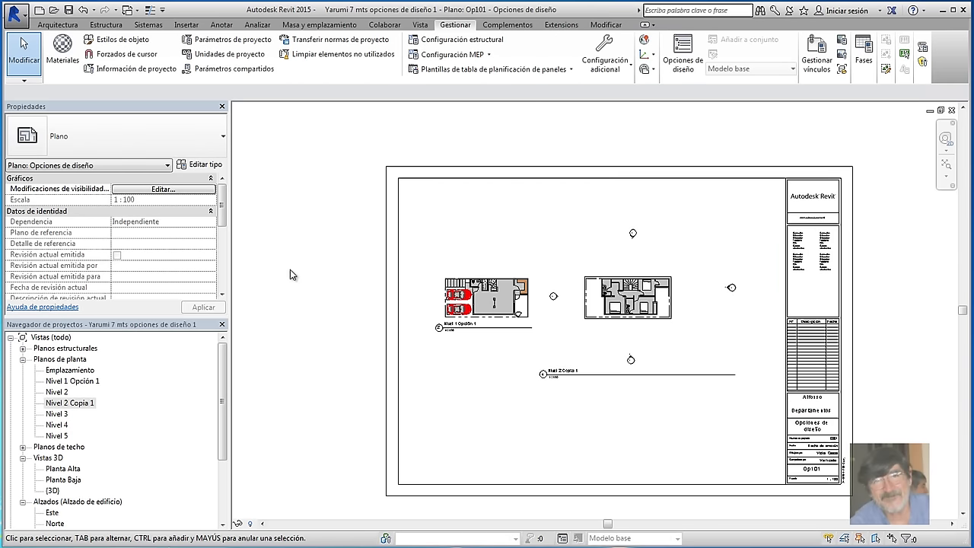
pyautogui.click(597, 358)
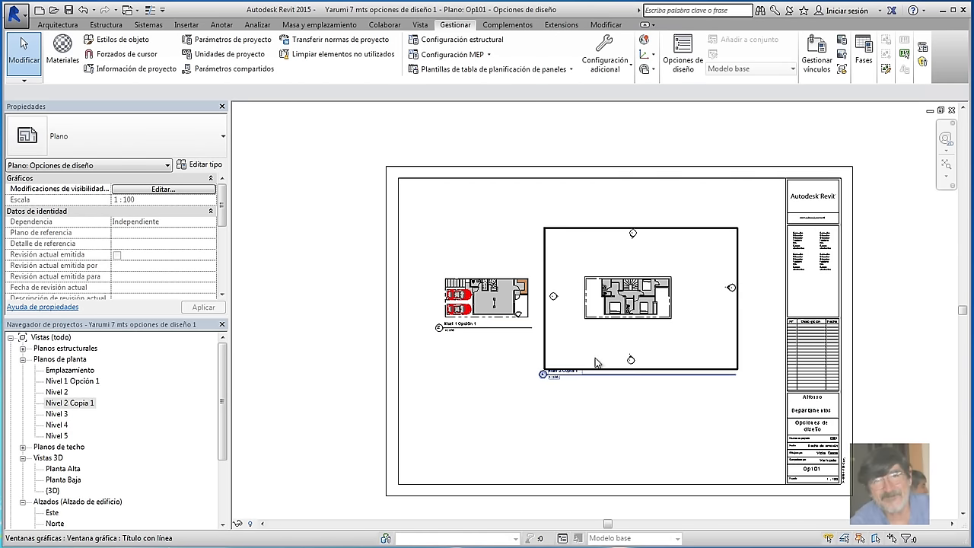
pyautogui.click(314, 232)
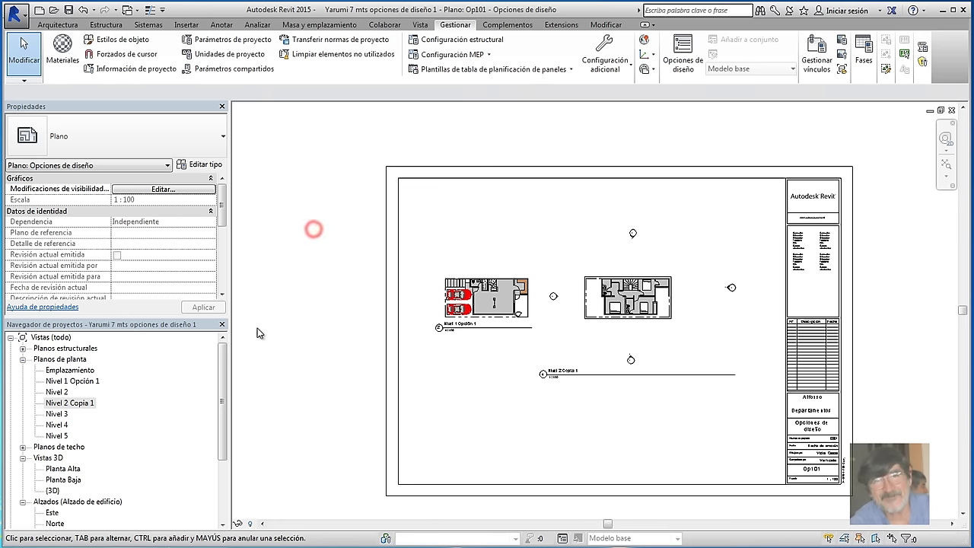
pyautogui.click(61, 381)
pyautogui.rightClick(63, 384)
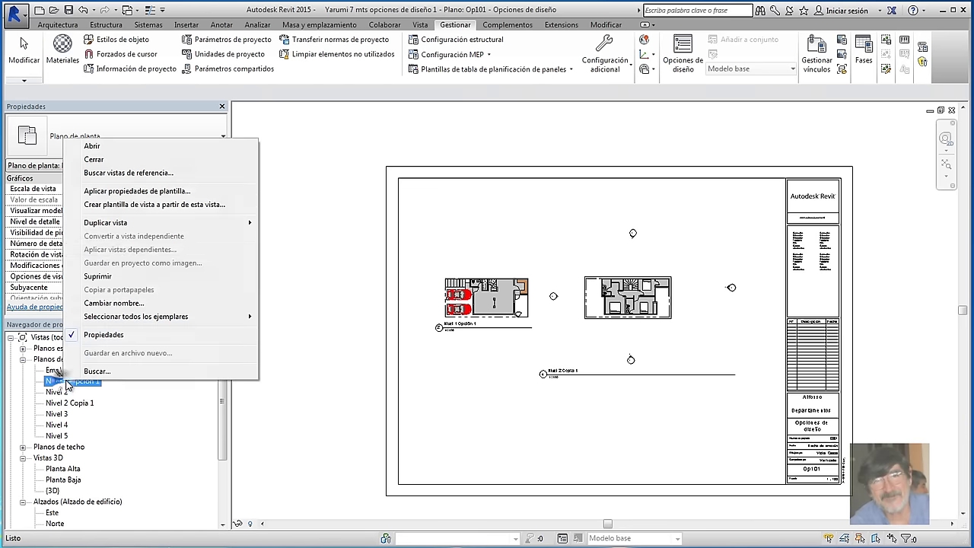
pyautogui.click(106, 304)
pyautogui.click(391, 280)
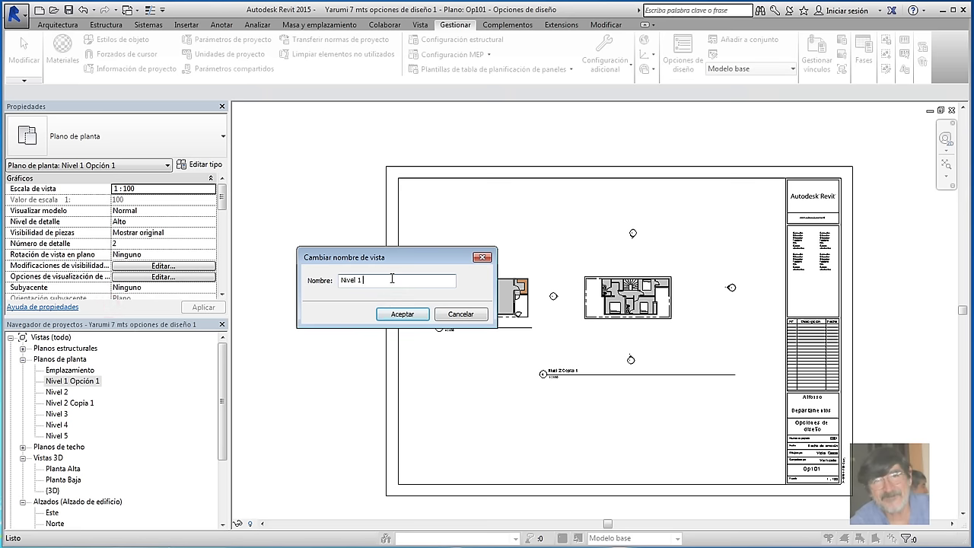
pyautogui.click(399, 314)
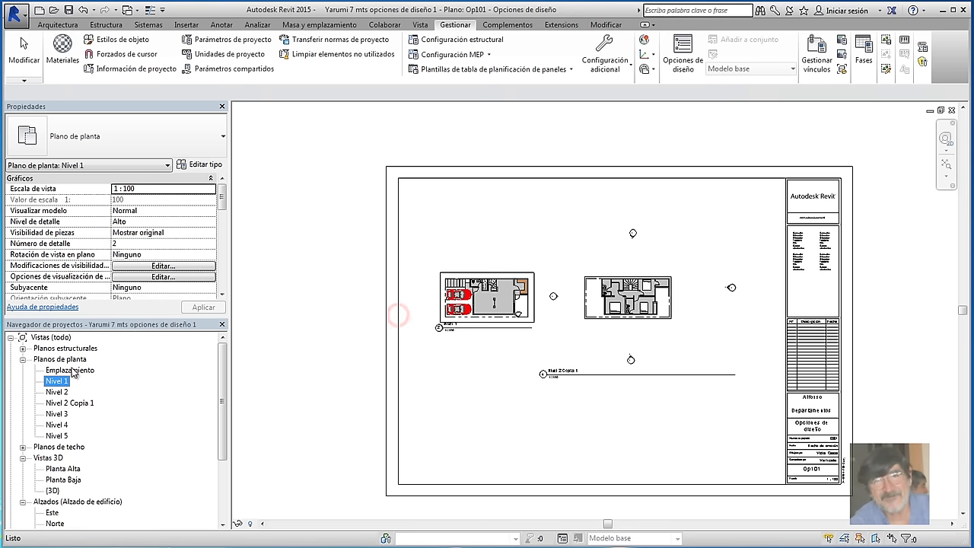
pyautogui.doubleClick(57, 393)
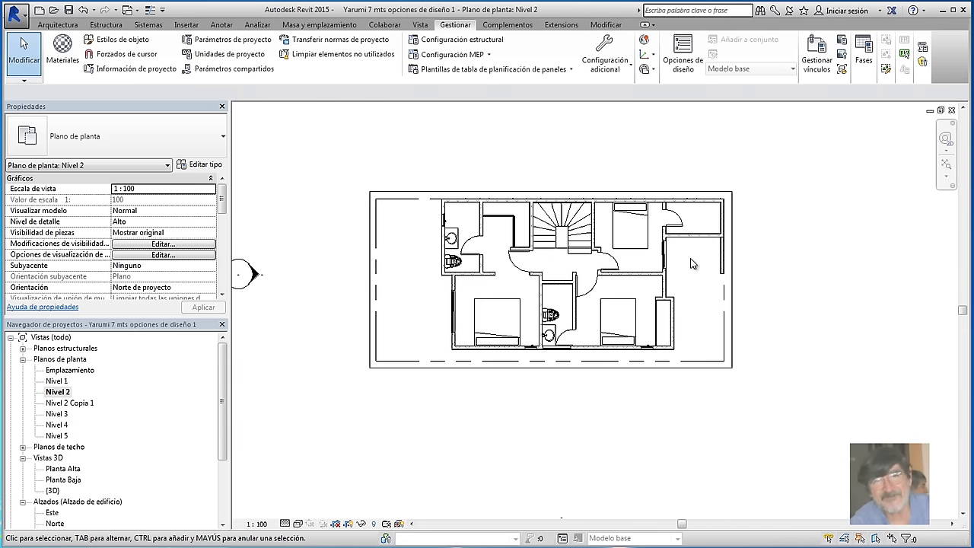
# Open the Nivel 2 Copia 1 plan, then reopen sheet Op101 - Opciones de diseño
pyautogui.doubleClick(70, 404)
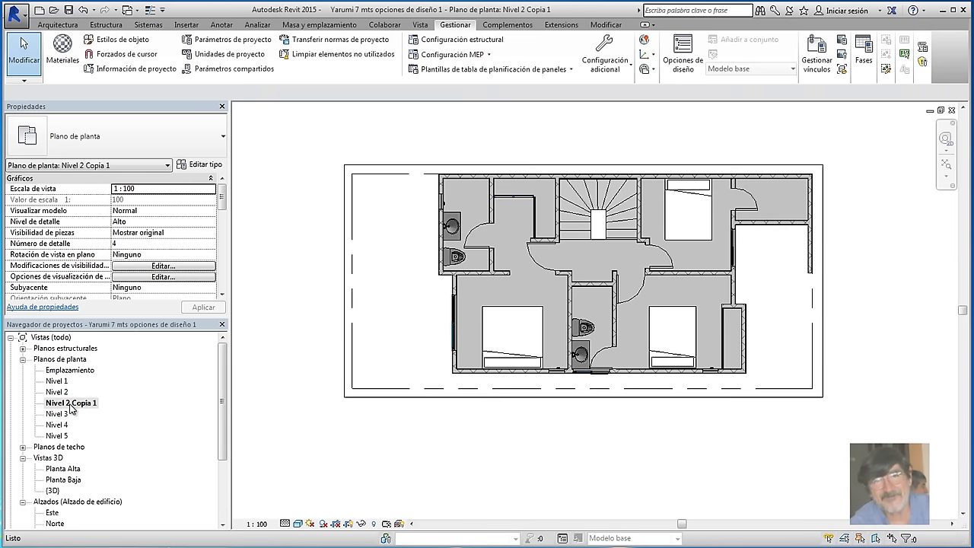
pyautogui.scroll(-3, 210, 463)
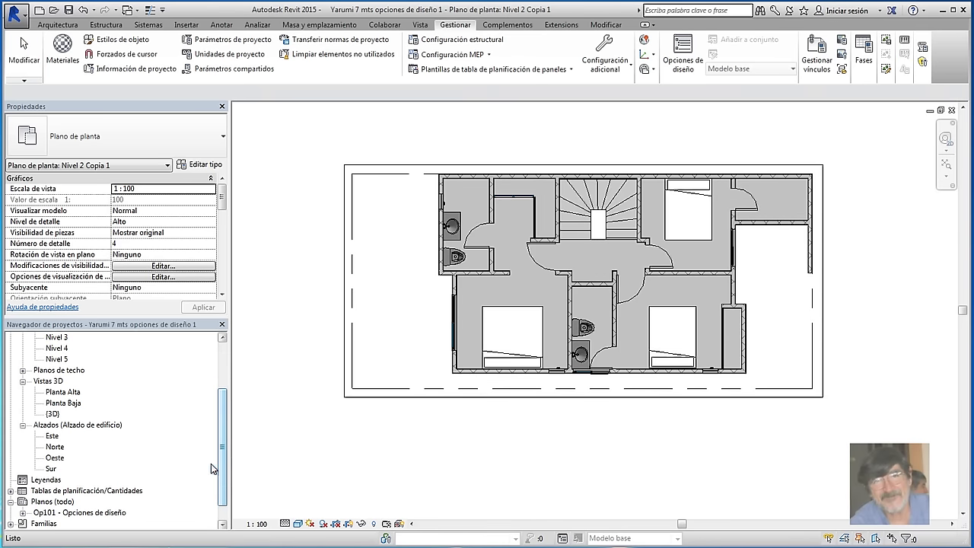
pyautogui.click(53, 502)
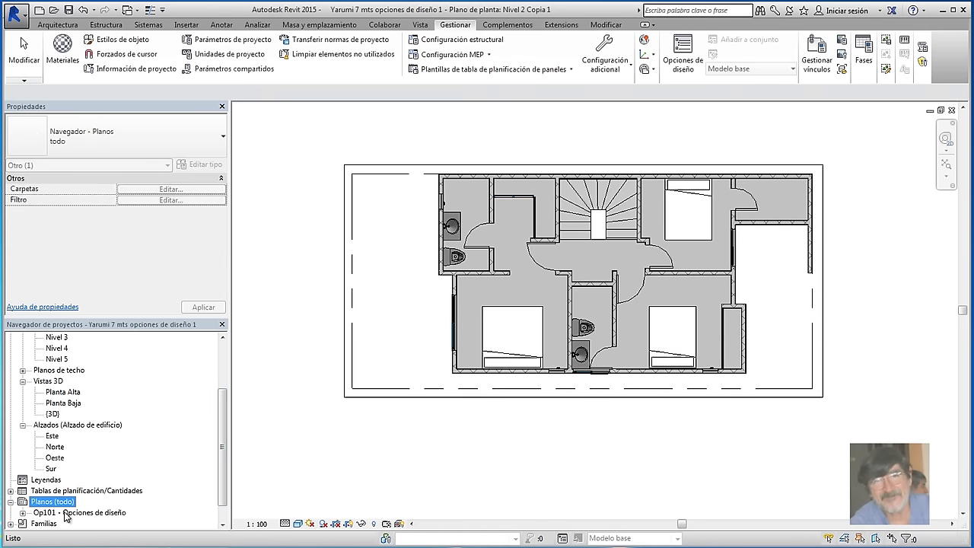
pyautogui.doubleClick(68, 514)
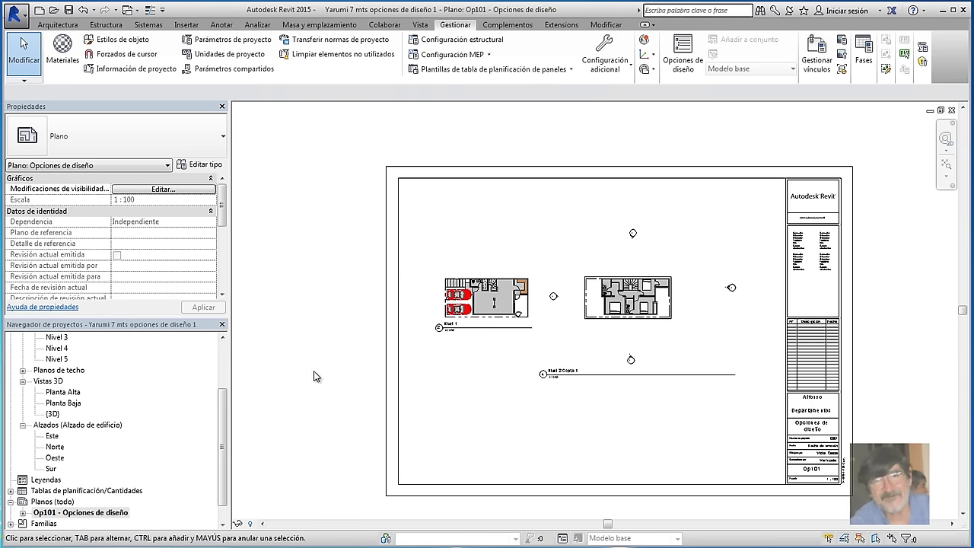
# Move the Nivel 2 Copia 1 viewport up beside Nivel 1 so their titles align
pyautogui.click(632, 374)
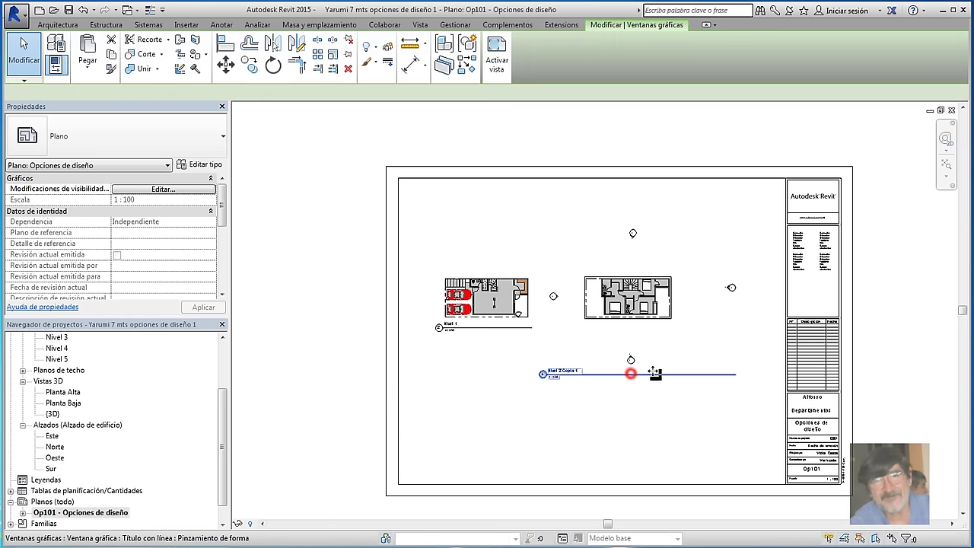
pyautogui.moveTo(655, 373); pyautogui.dragTo(694, 327)
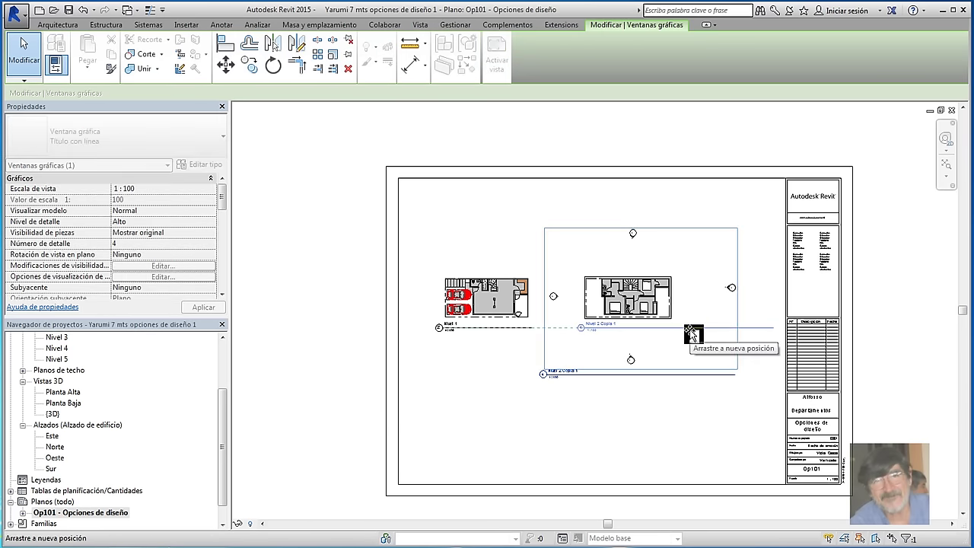
pyautogui.click(681, 417)
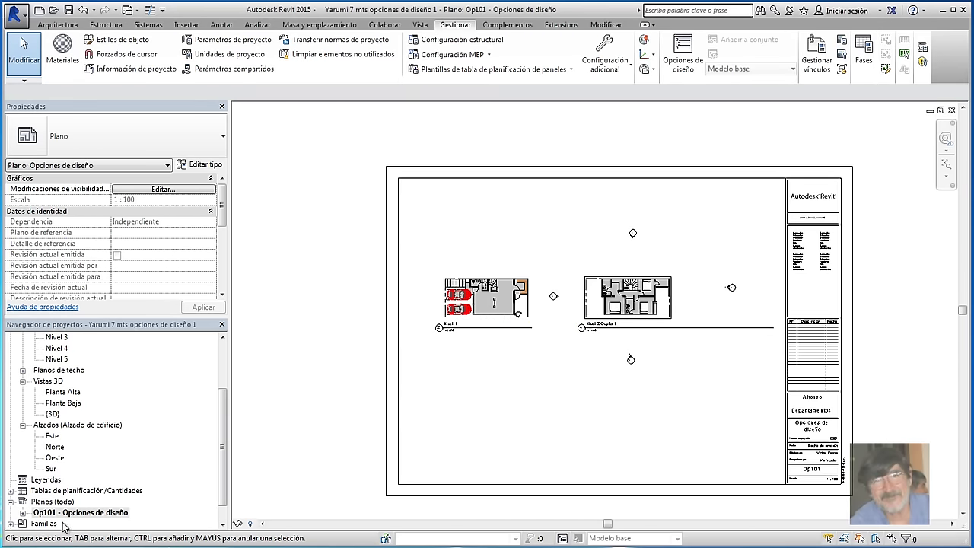
pyautogui.click(48, 514)
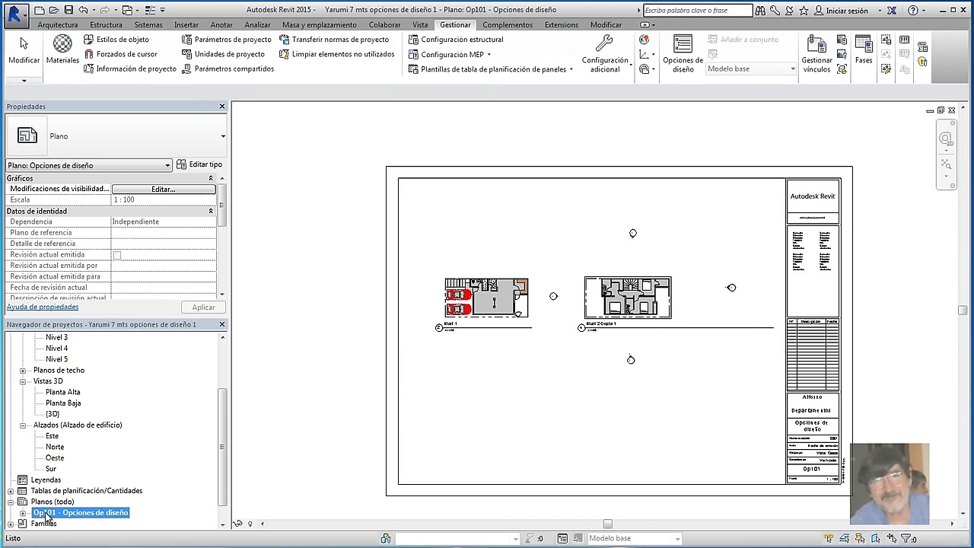
# Rename the Op101 sheet to number A101 and name Plantas
pyautogui.rightClick(48, 514)
pyautogui.click(88, 434)
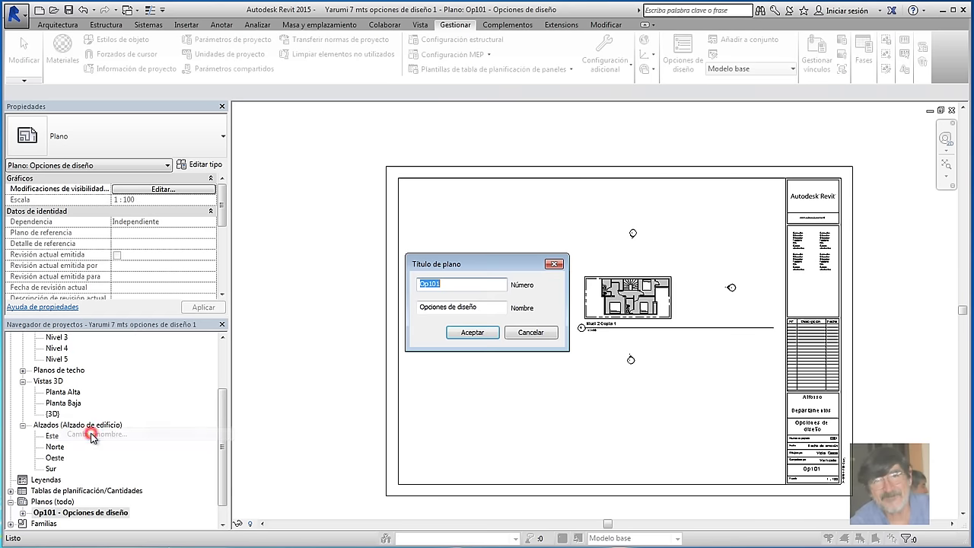
pyautogui.moveTo(429, 283); pyautogui.dragTo(417, 288)
pyautogui.write('A')
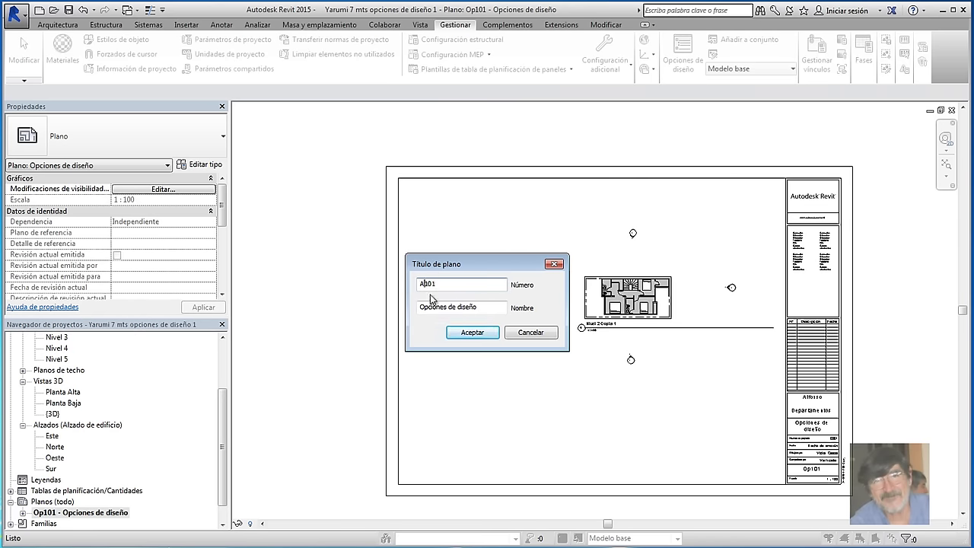
pyautogui.moveTo(481, 307); pyautogui.dragTo(365, 309)
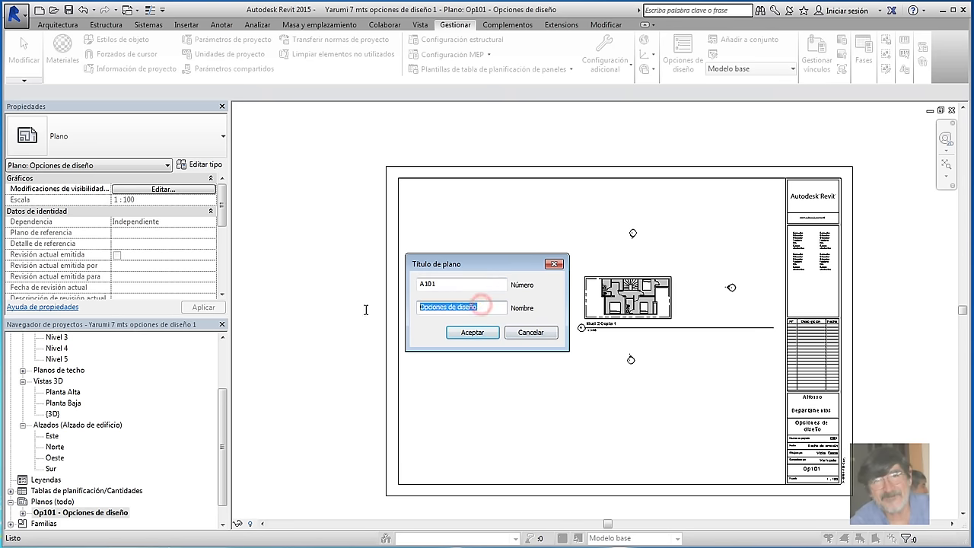
pyautogui.write('Plantas')
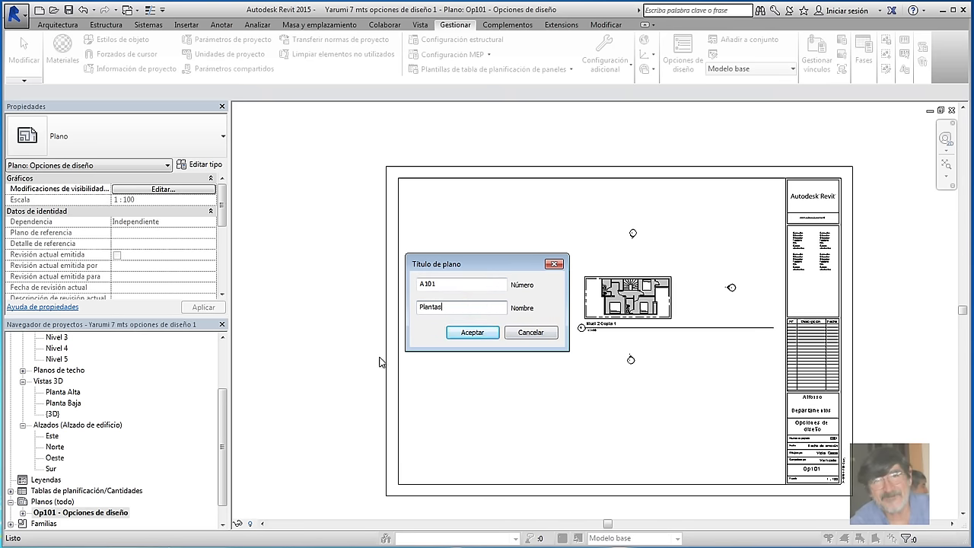
pyautogui.click(471, 332)
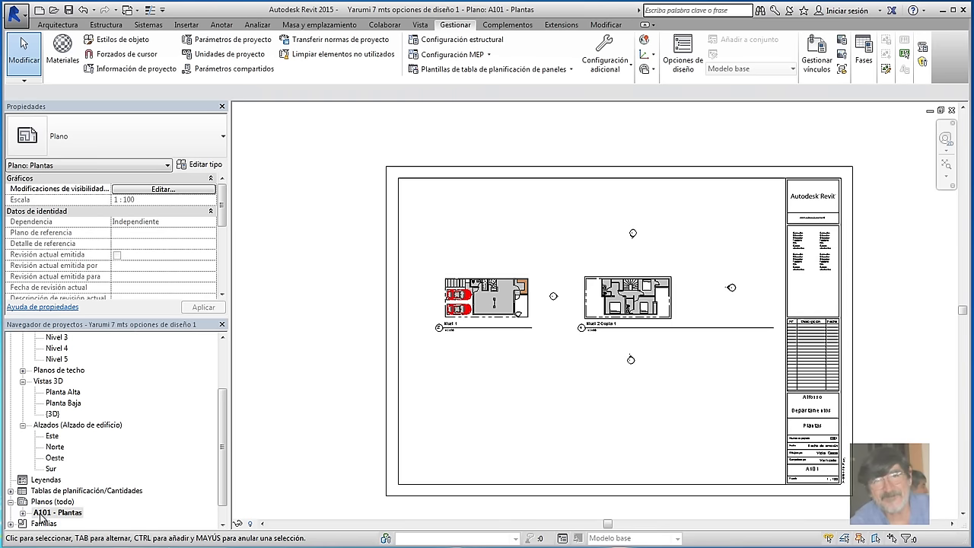
pyautogui.moveTo(221, 410); pyautogui.dragTo(220, 364)
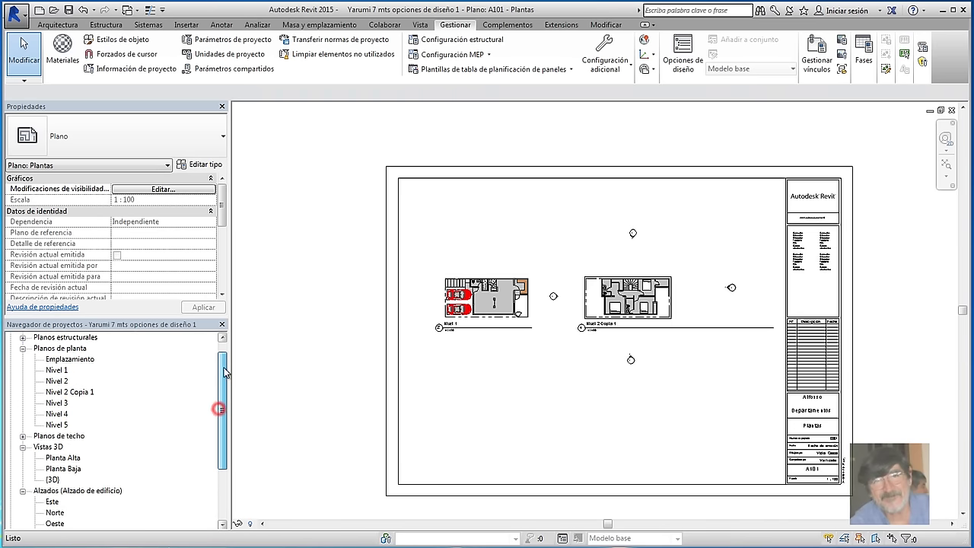